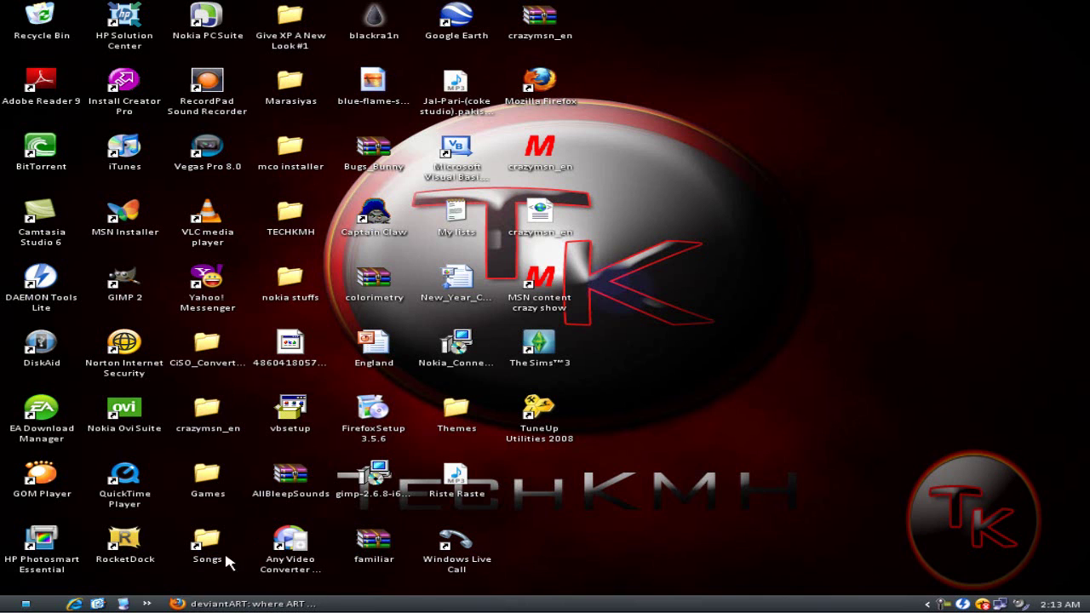
# - Restore the minimized deviantART Firefox window from the taskbar
pyautogui.click(247, 604)
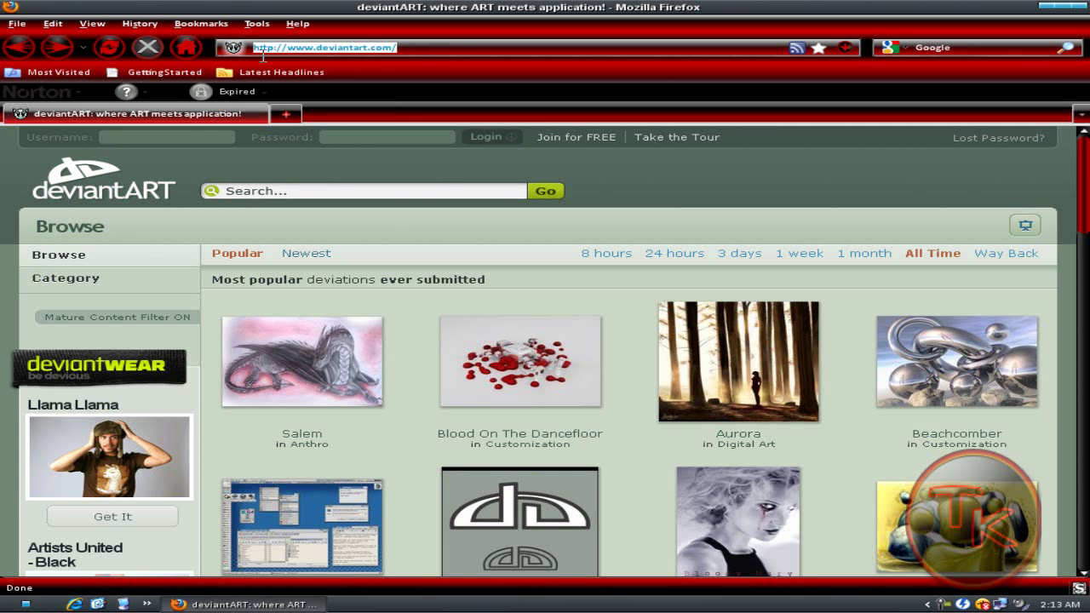
# - Enter 'Windows 7 logon screen' in the deviantART search box and submit the query
pyautogui.click(415, 47)
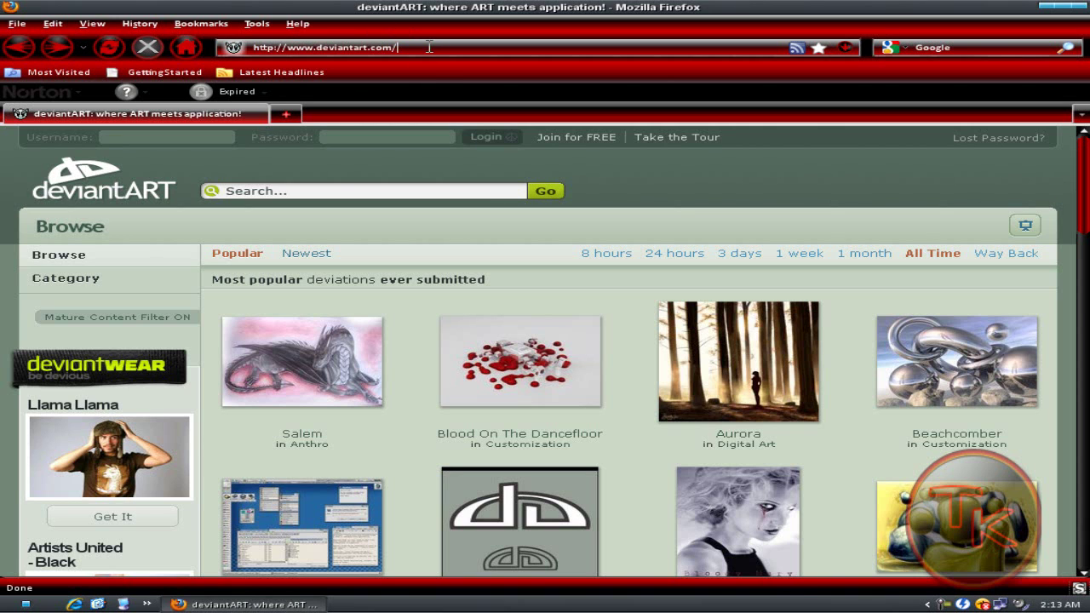
pyautogui.moveTo(429, 47)
pyautogui.mouseDown()
pyautogui.moveTo(203, 41)
pyautogui.moveTo(490, 38)
pyautogui.mouseUp()
pyautogui.scroll(-1, 462, 165)
pyautogui.scroll(-1, 312, 187)
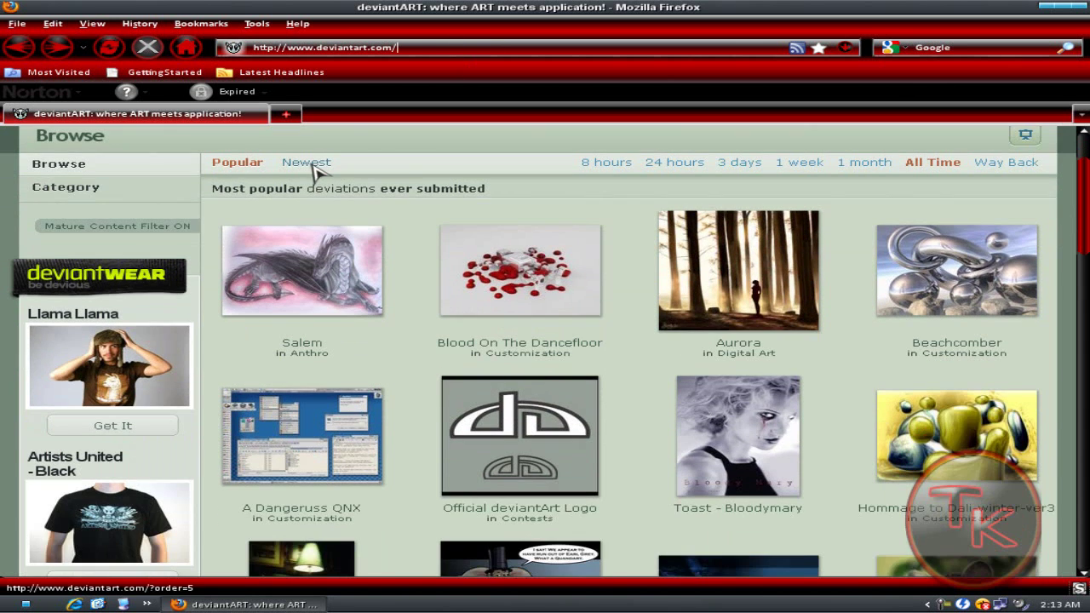
pyautogui.scroll(2, 321, 205)
pyautogui.scroll(-6, 379, 191)
pyautogui.scroll(6, 380, 195)
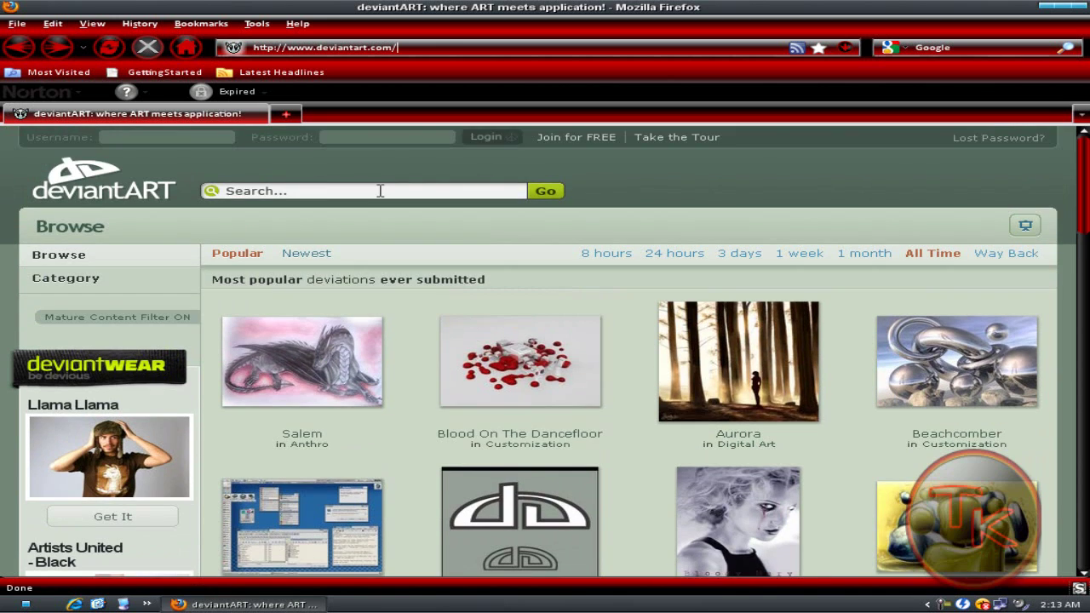
pyautogui.click(380, 190)
pyautogui.doubleClick(322, 191)
pyautogui.click(329, 190)
pyautogui.write('Windows')
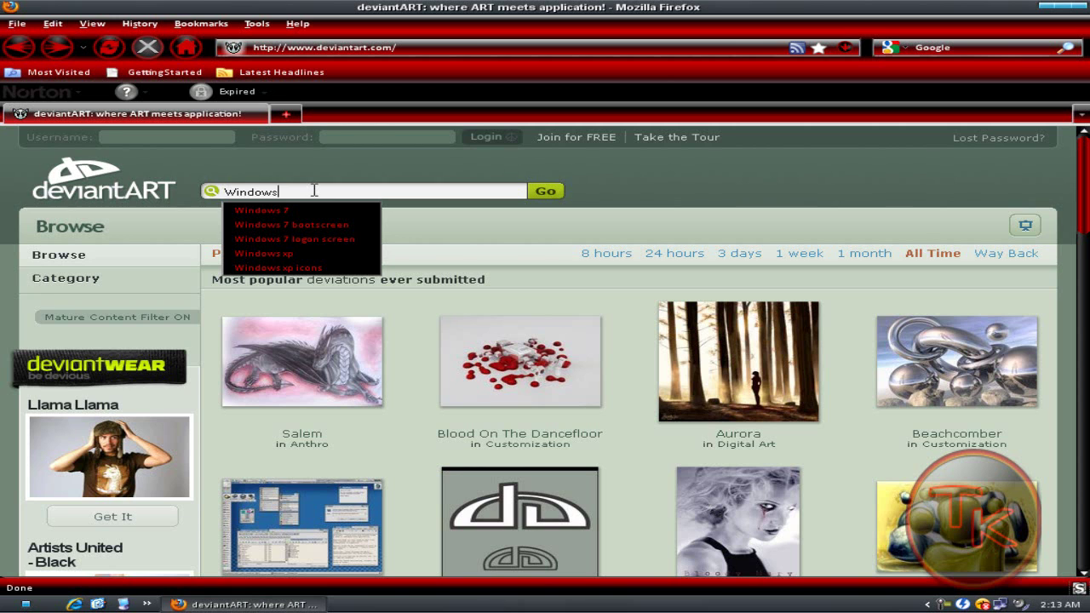
pyautogui.press('Down')
pyautogui.press('Down')
pyautogui.press('Down')
pyautogui.press('Return')
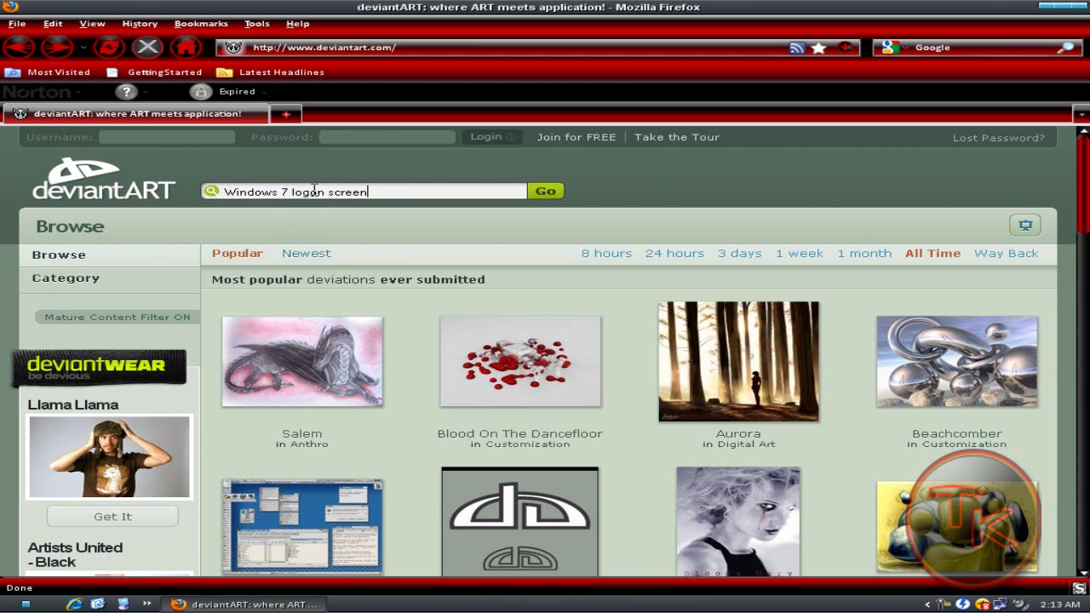
# - Run the Windows 7 logon screen search and scroll through the results
pyautogui.press('Return')
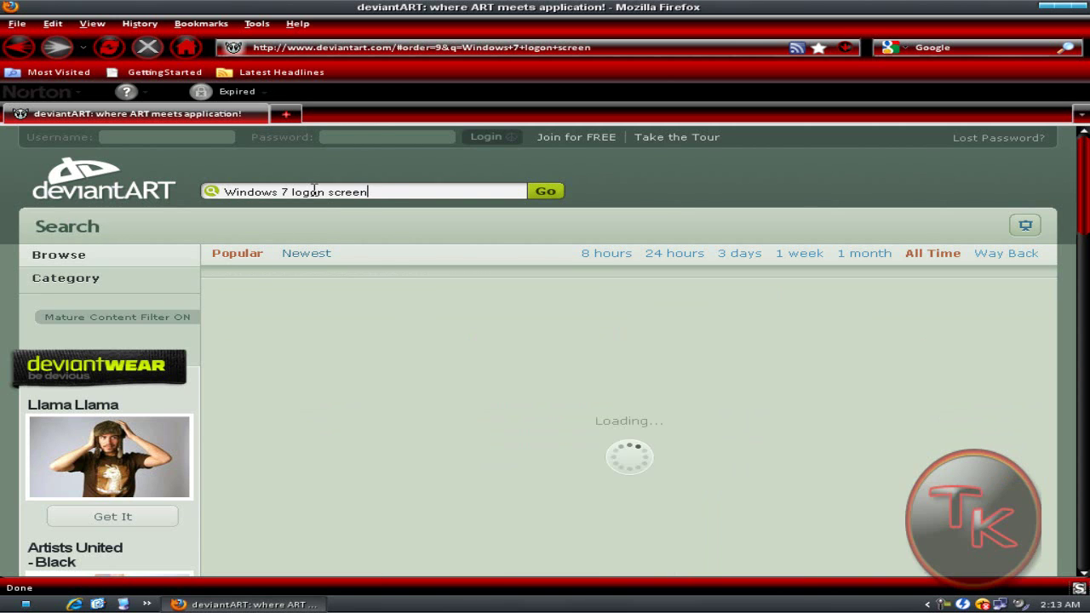
pyautogui.scroll(-4, 468, 283)
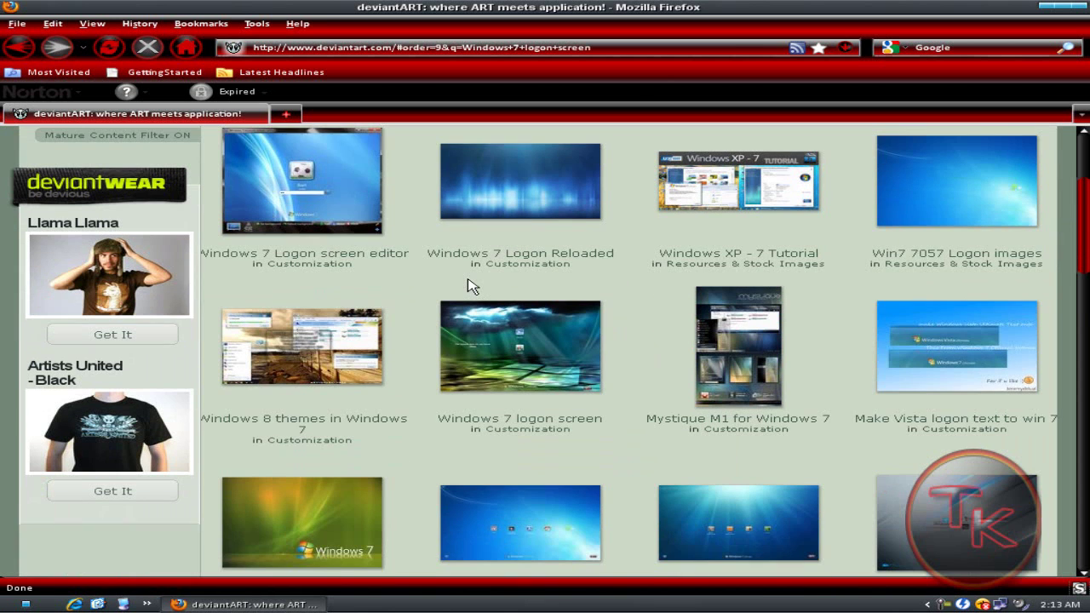
pyautogui.scroll(-3, 468, 284)
pyautogui.scroll(-2, 470, 285)
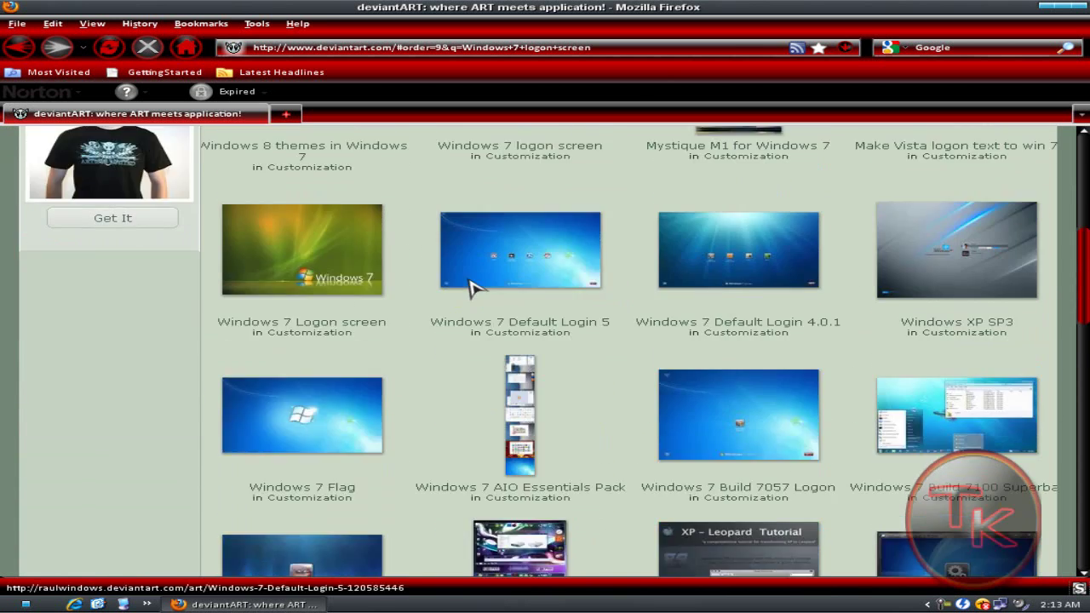
pyautogui.scroll(2, 474, 289)
pyautogui.scroll(1, 471, 286)
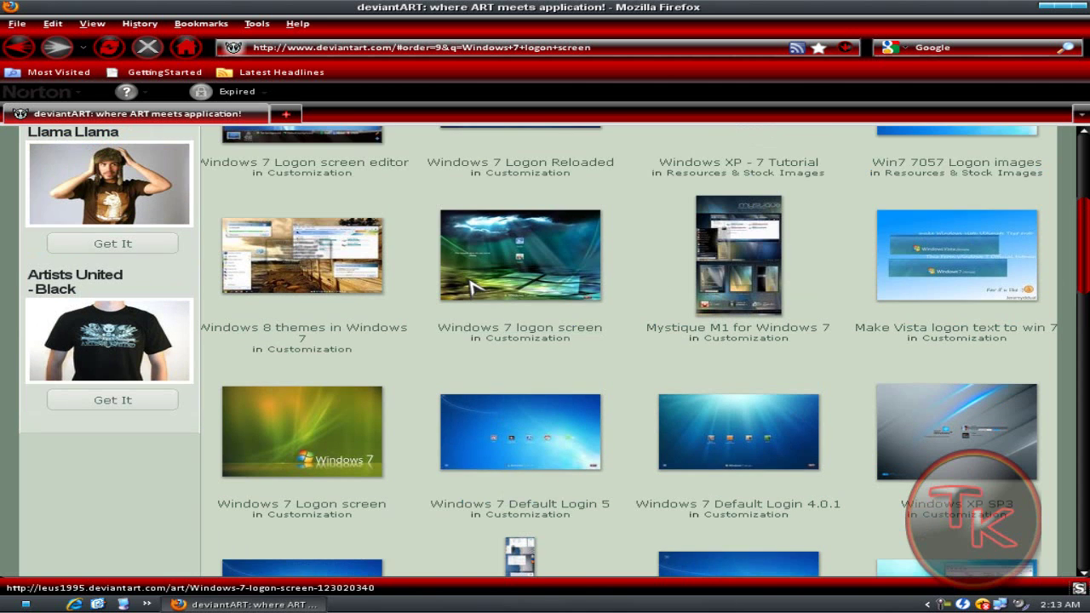
# - Open the Windows 7 Default Login 4.0.1 page and start its download
pyautogui.click(741, 434)
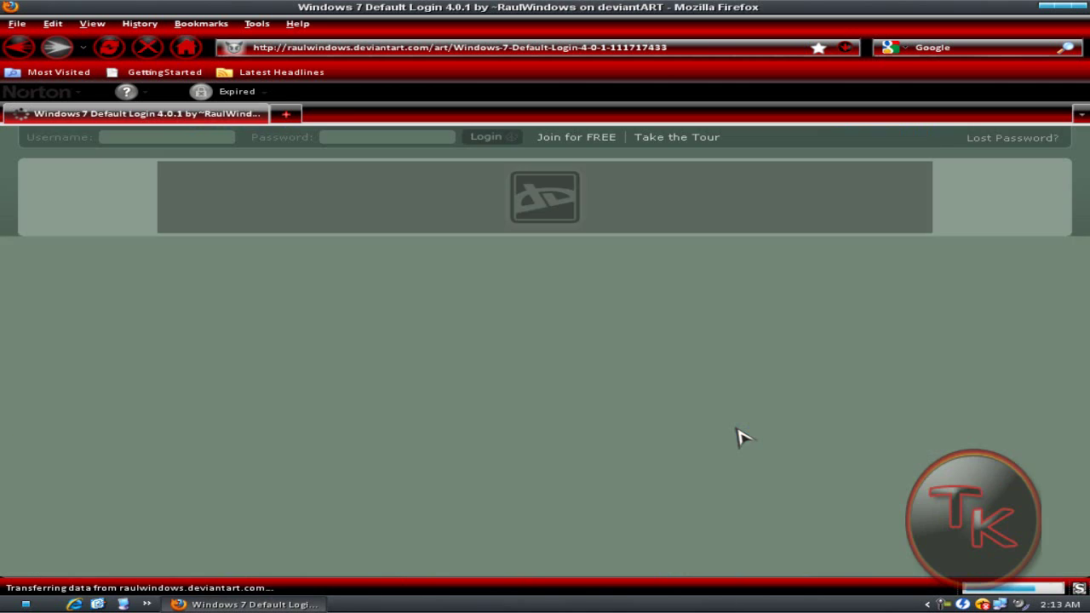
pyautogui.scroll(-2, 345, 361)
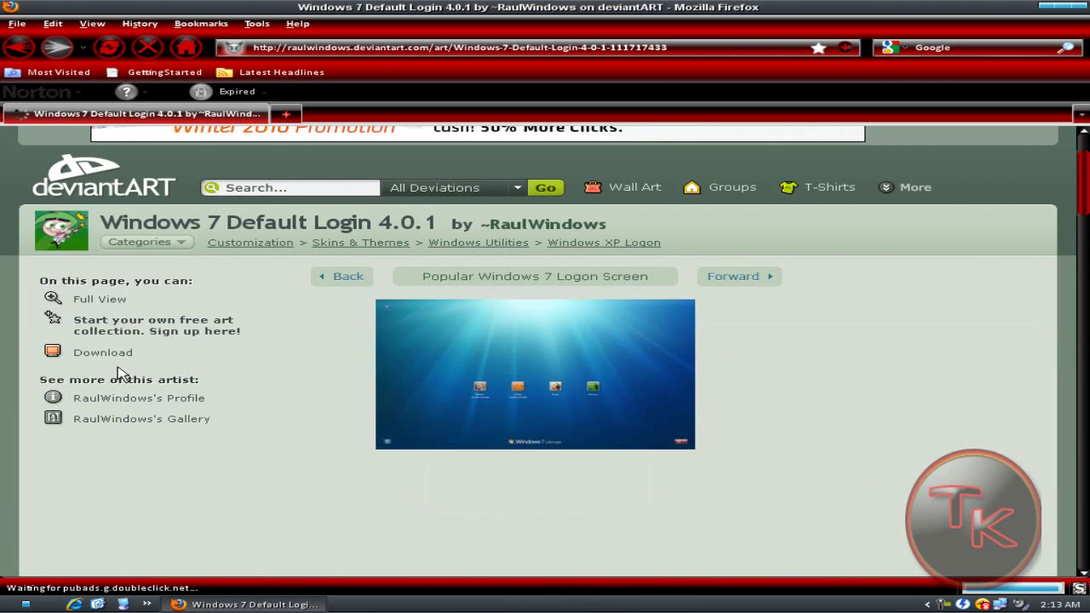
pyautogui.click(103, 355)
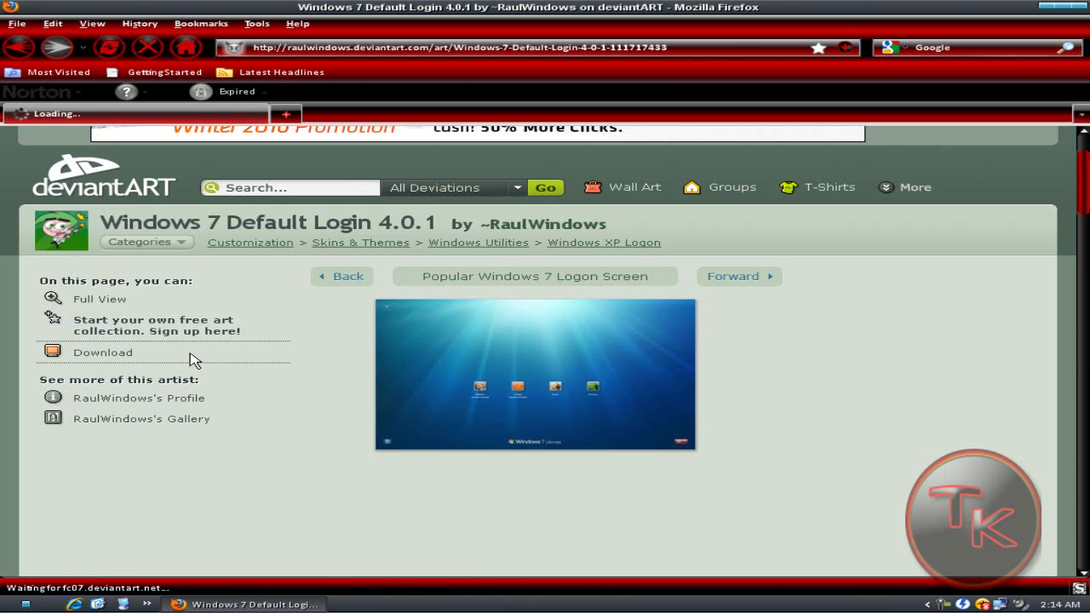
# - Save the Windows 7 Default Login zip to the Desktop, then close the finished Downloads list
pyautogui.click(631, 384)
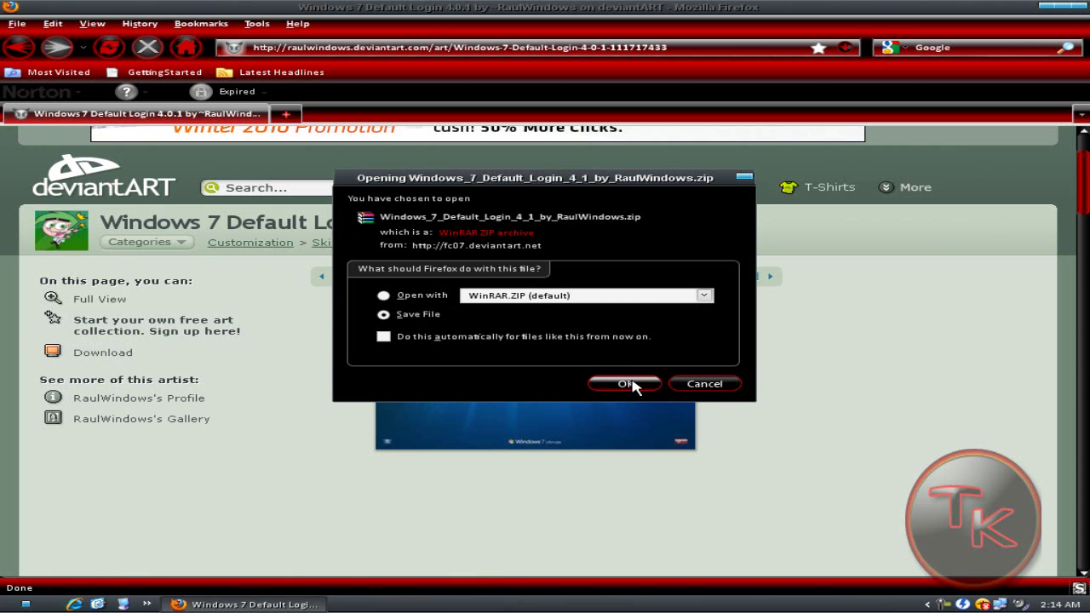
pyautogui.click(529, 309)
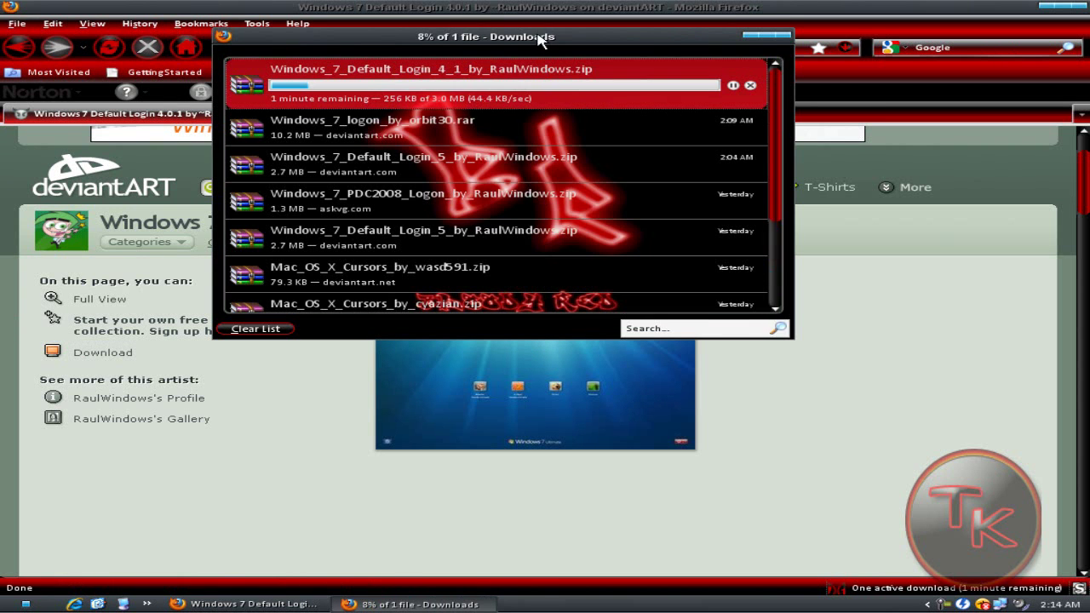
pyautogui.moveTo(534, 38)
pyautogui.mouseDown()
pyautogui.moveTo(676, 178)
pyautogui.moveTo(840, 250)
pyautogui.moveTo(825, 239)
pyautogui.mouseUp()
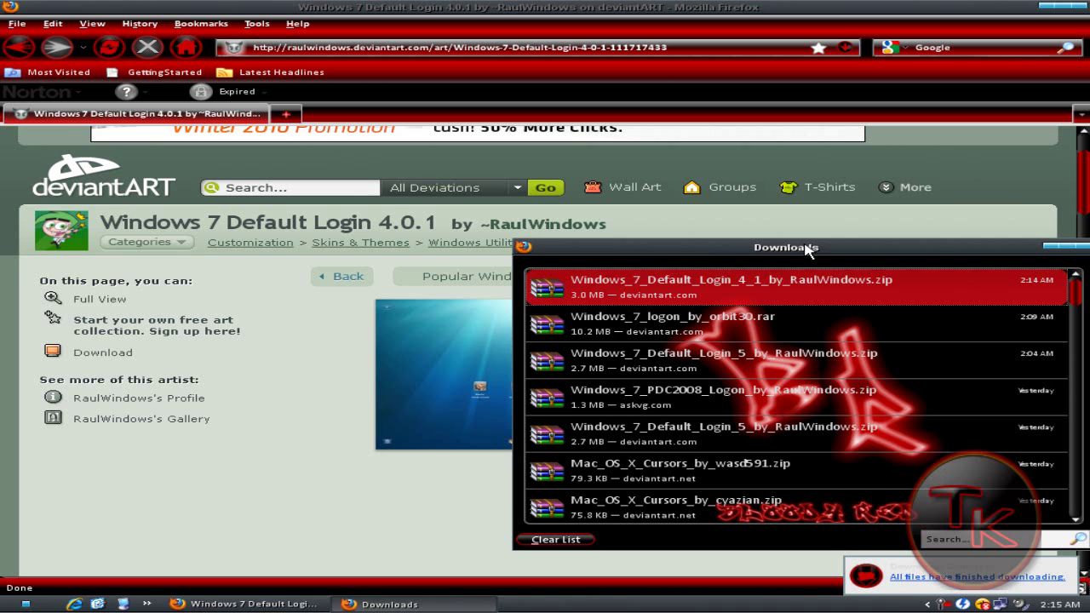
pyautogui.click(1066, 248)
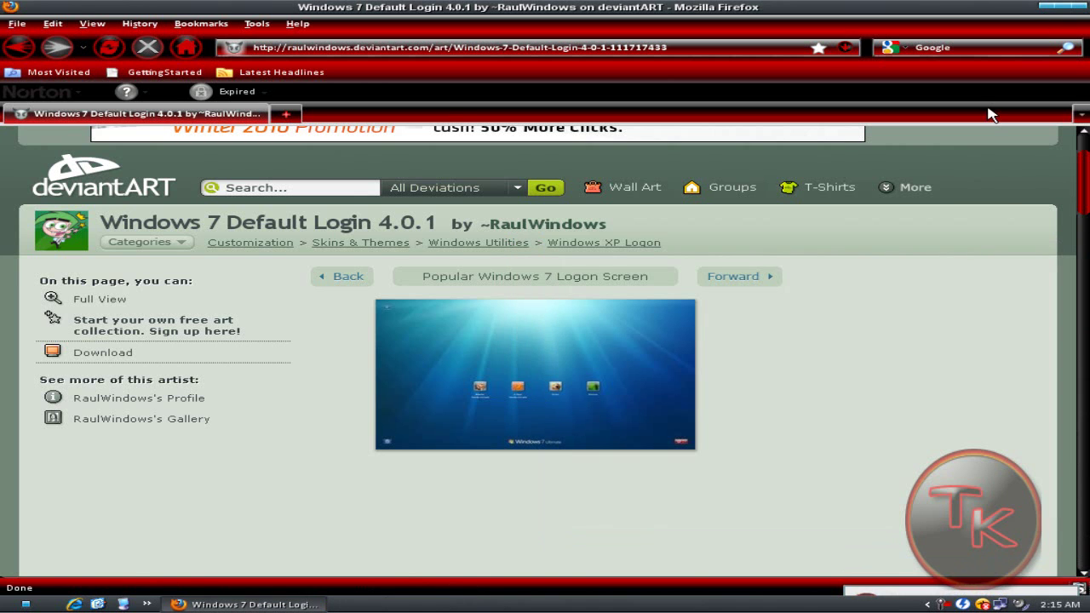
pyautogui.press('super+d')
# - Extract all archive contents into a Windows_7_Default_Login_4_1_by_RaulWindows folder on the Desktop
pyautogui.doubleClick(561, 471)
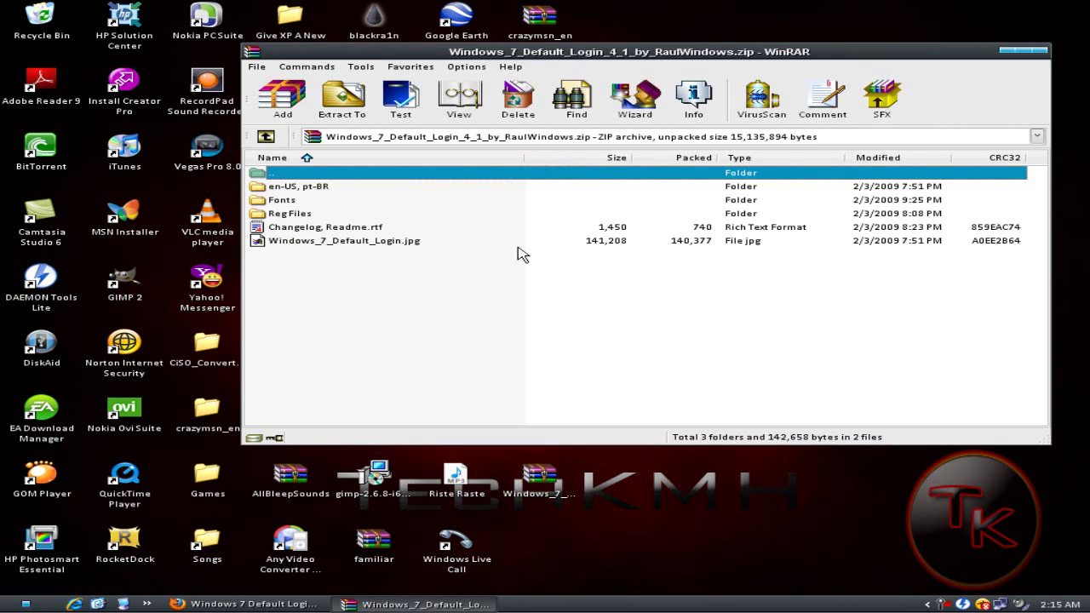
pyautogui.moveTo(523, 61); pyautogui.dragTo(773, 72)
pyautogui.moveTo(605, 300); pyautogui.dragTo(539, 205)
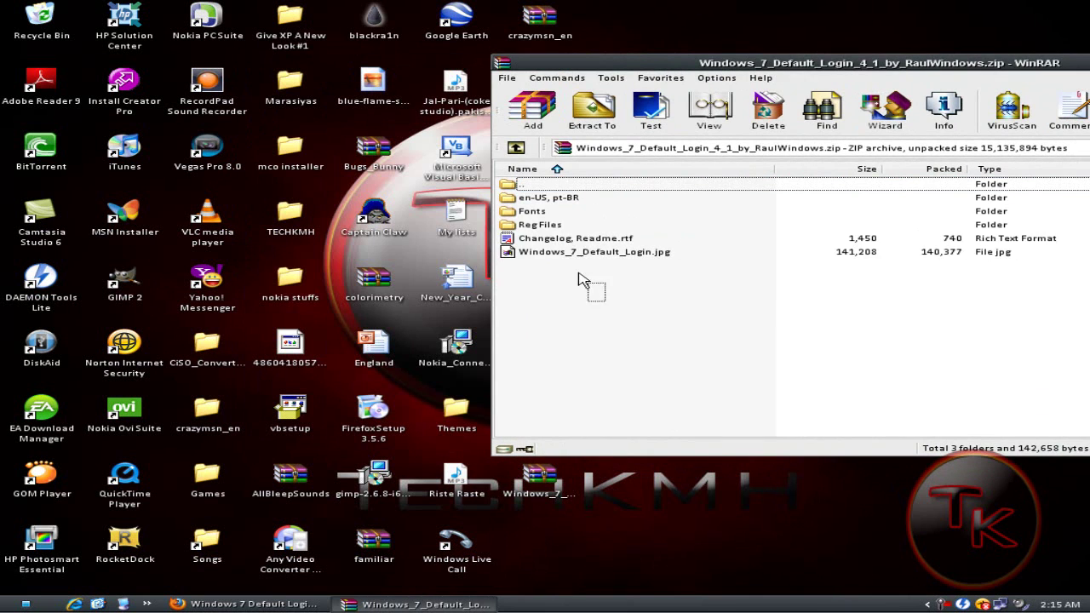
pyautogui.click(594, 115)
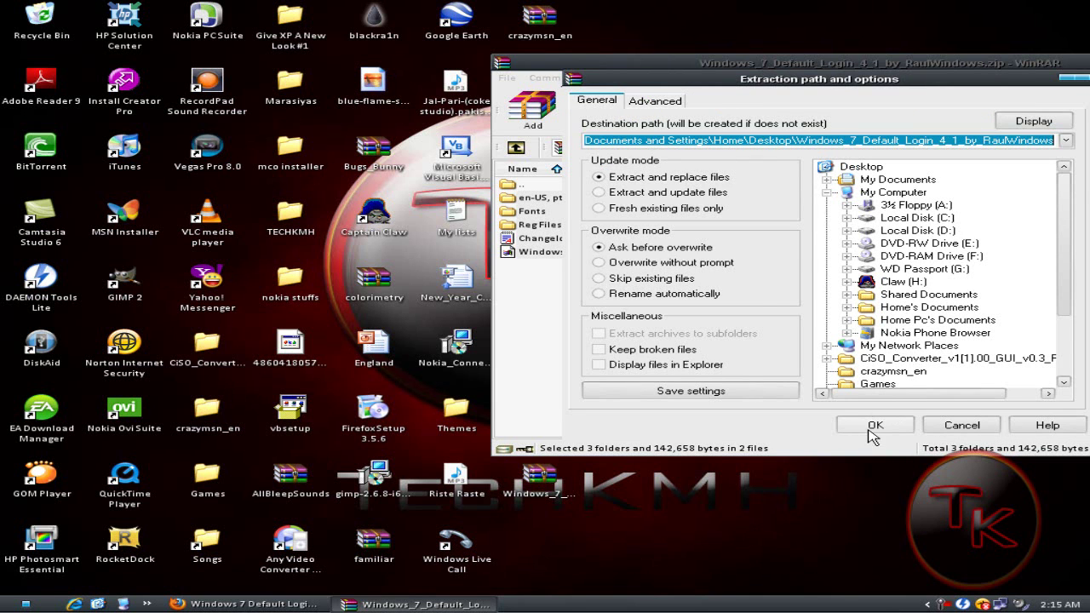
pyautogui.click(869, 422)
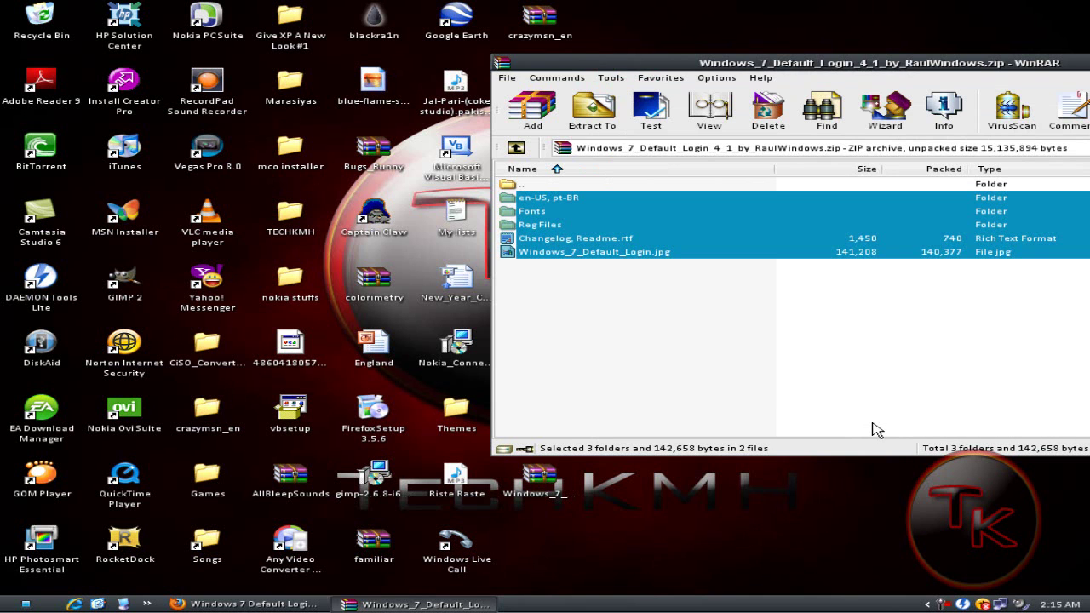
pyautogui.doubleClick(797, 72)
# - Close WinRAR and open the extracted Windows 7 login folder on the desktop
pyautogui.click(893, 110)
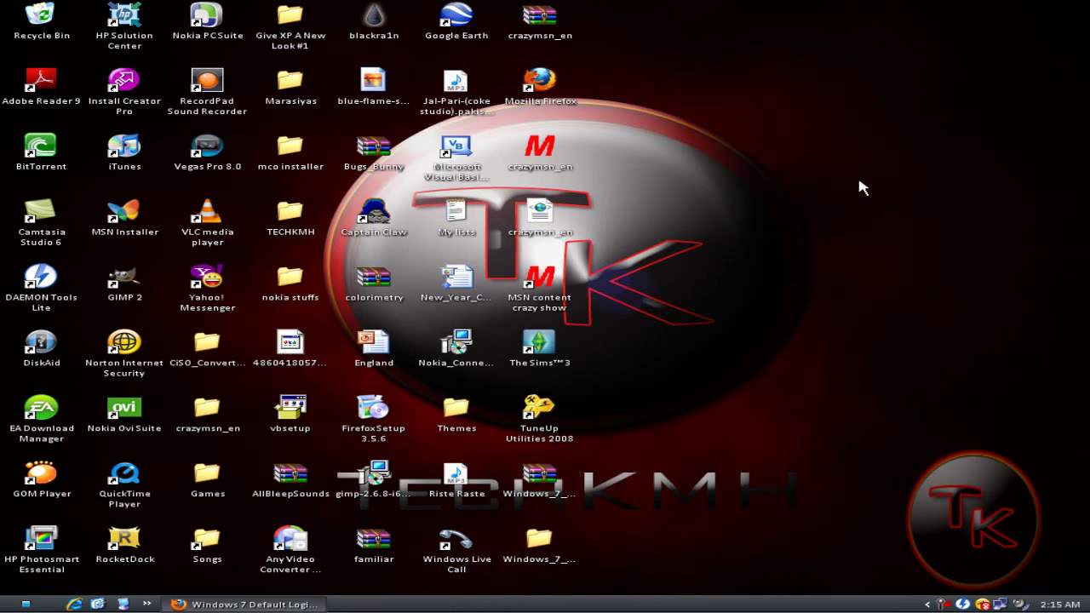
pyautogui.click(582, 558)
pyautogui.doubleClick(545, 551)
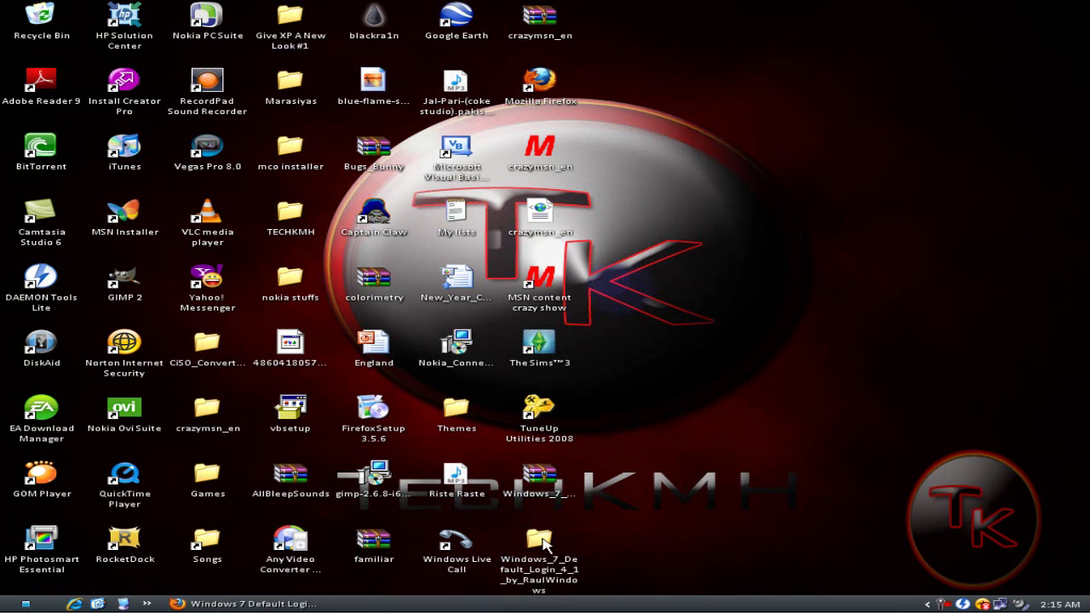
pyautogui.doubleClick(543, 541)
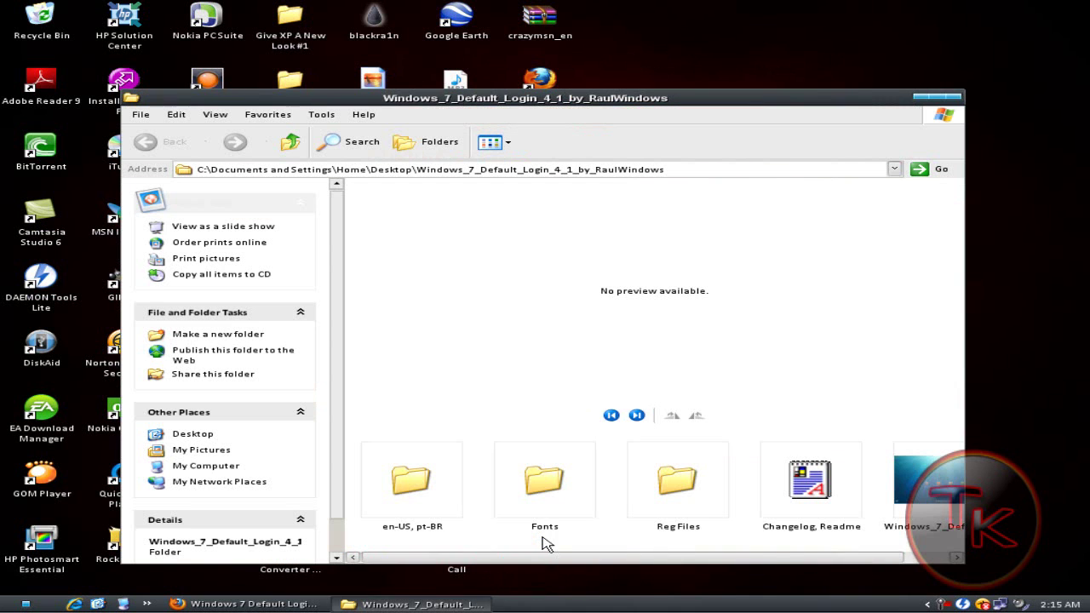
pyautogui.moveTo(590, 558); pyautogui.dragTo(462, 555)
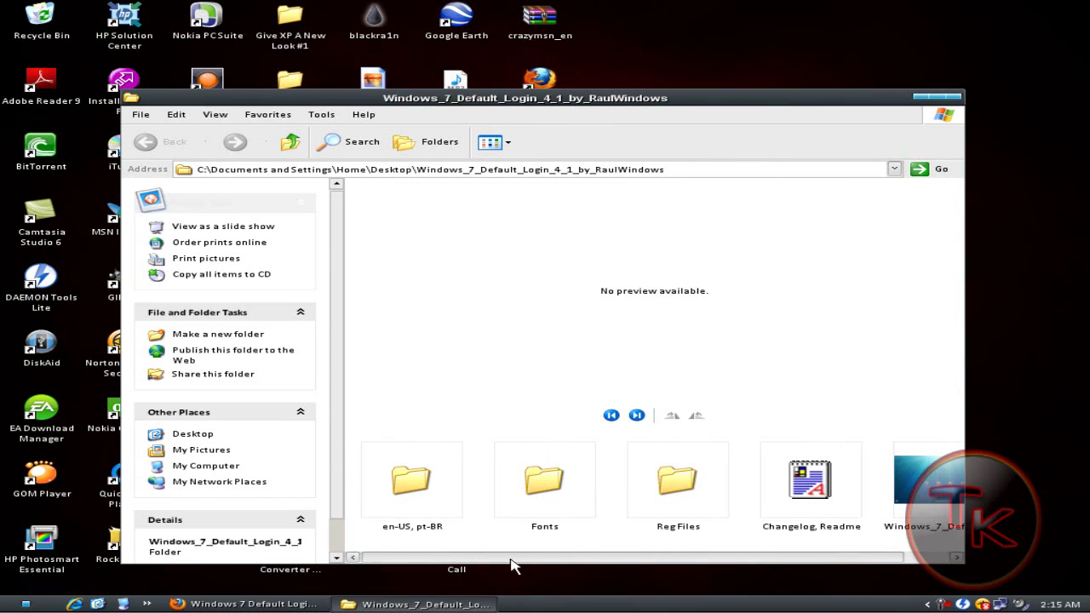
# - Open en-US, pt-BR, check the WideScreen folder, then return to en-US, pt-BR
pyautogui.click(412, 492)
pyautogui.doubleClick(412, 491)
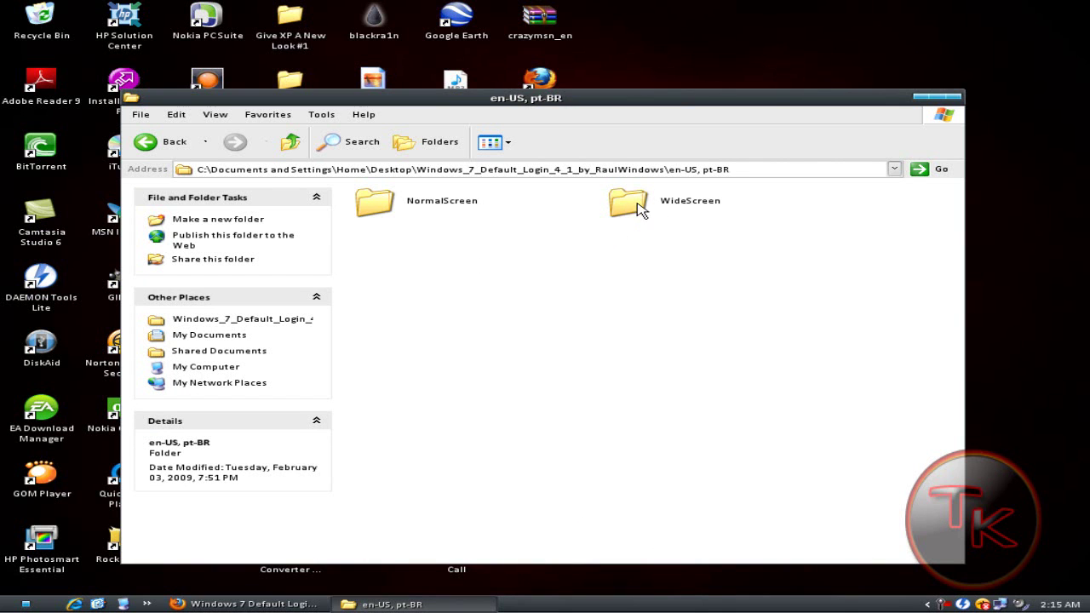
pyautogui.doubleClick(638, 204)
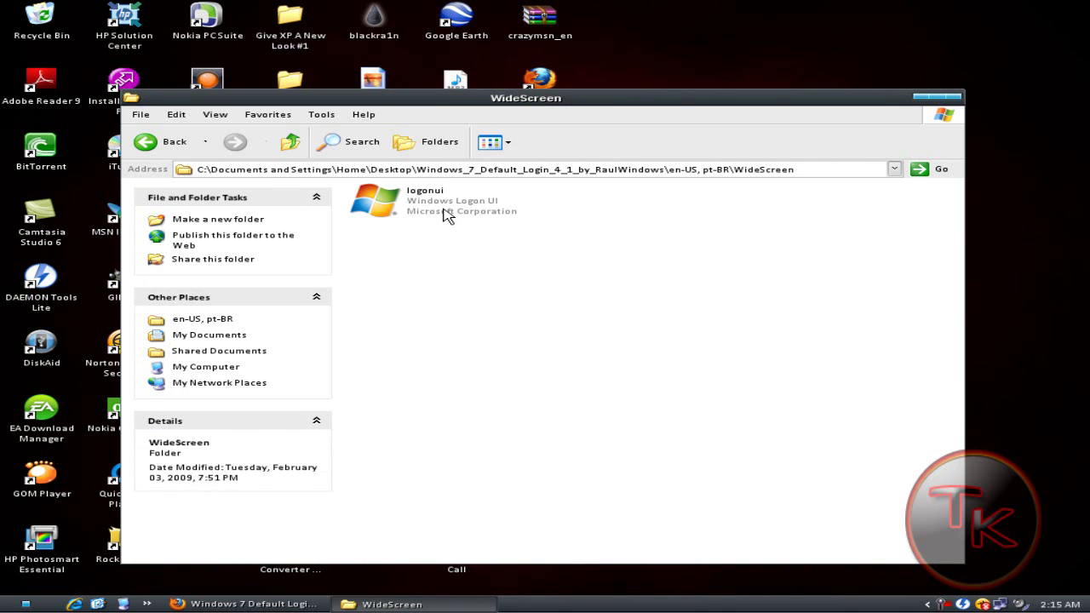
pyautogui.click(162, 144)
pyautogui.click(475, 384)
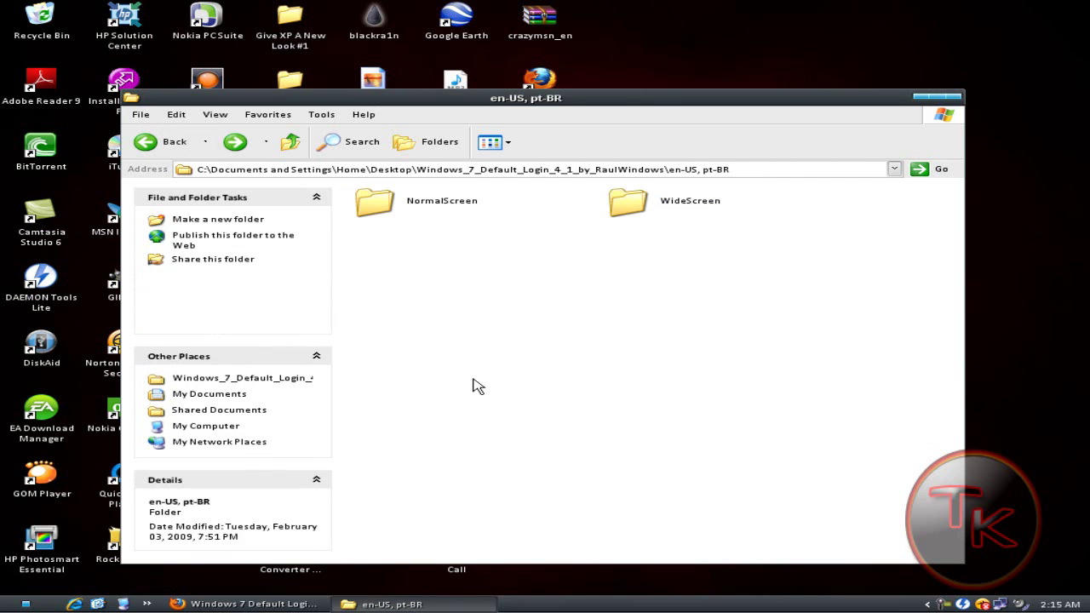
# - Close the Explorer window and select the TuneUp Utilities 2008 desktop shortcut
pyautogui.click(951, 97)
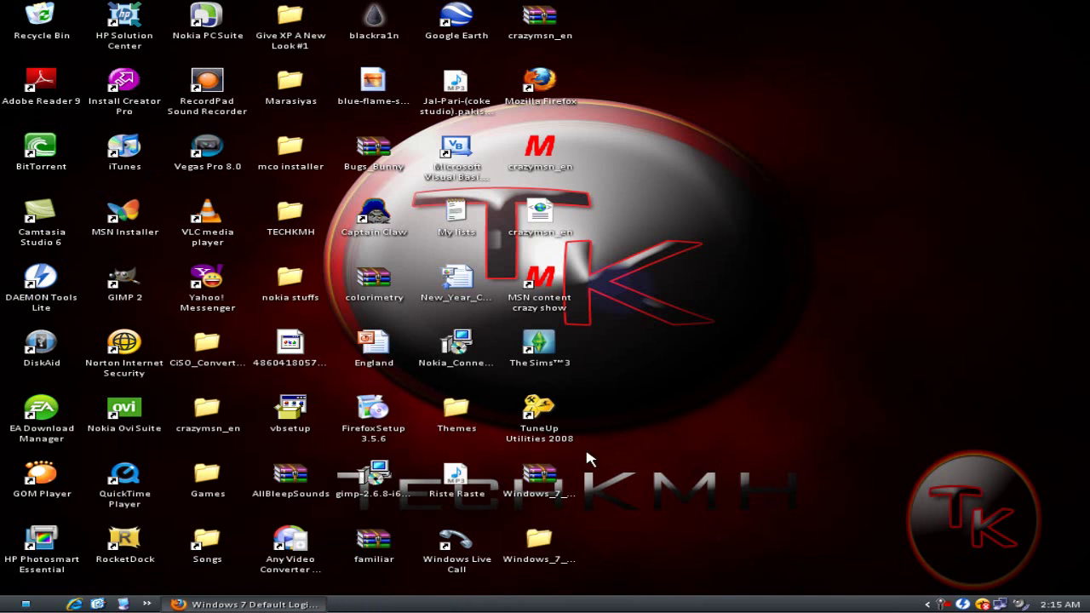
pyautogui.click(541, 430)
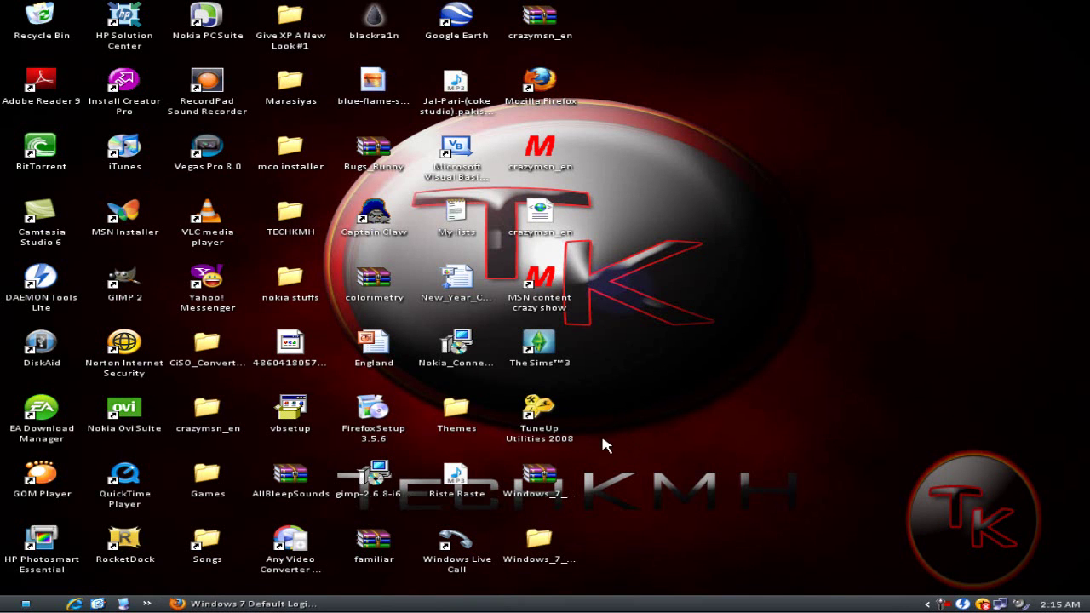
pyautogui.moveTo(596, 444); pyautogui.dragTo(492, 392)
pyautogui.moveTo(597, 452); pyautogui.dragTo(487, 397)
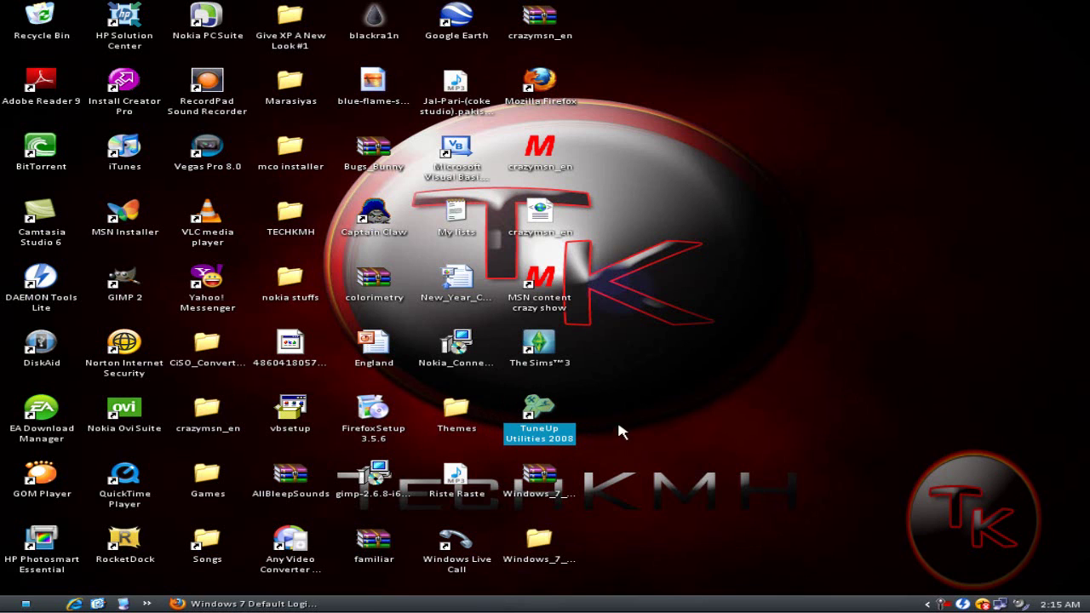
pyautogui.click(578, 443)
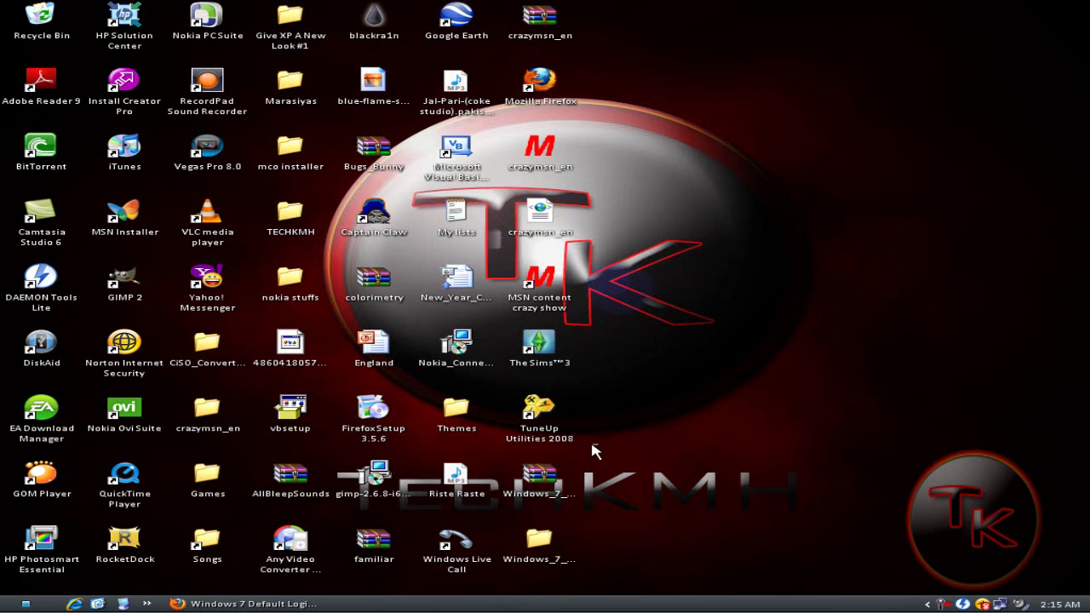
pyautogui.moveTo(598, 452); pyautogui.dragTo(487, 389)
pyautogui.click(668, 444)
# - Select and deselect the TuneUp and Themes shortcuts, leaving the desktop unselected
pyautogui.moveTo(582, 455); pyautogui.dragTo(494, 397)
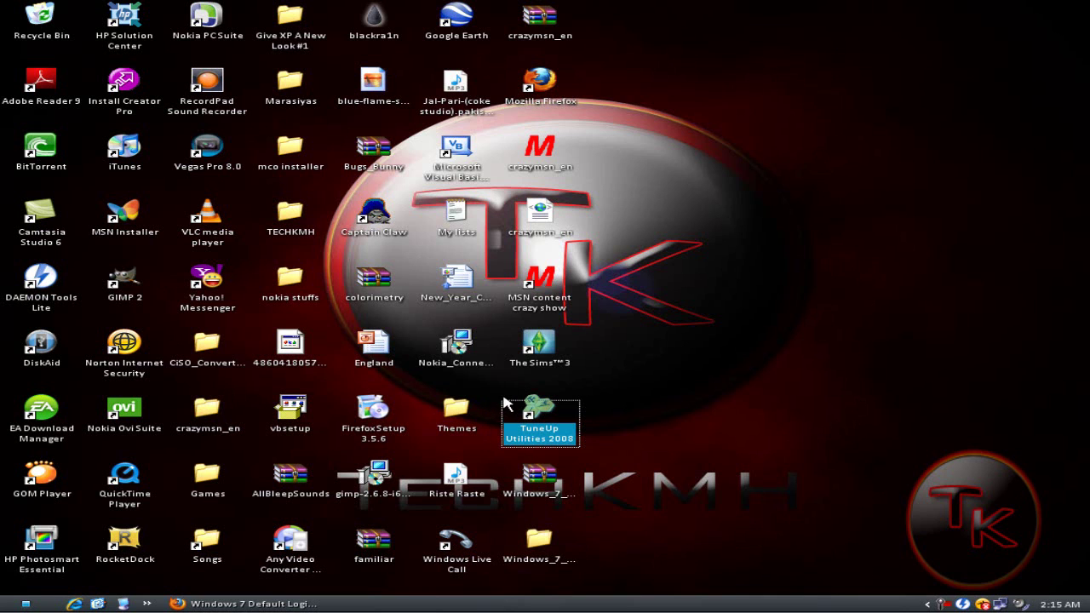
pyautogui.click(603, 421)
pyautogui.moveTo(587, 446)
pyautogui.mouseDown()
pyautogui.moveTo(464, 388)
pyautogui.moveTo(501, 392)
pyautogui.mouseUp()
pyautogui.click(606, 415)
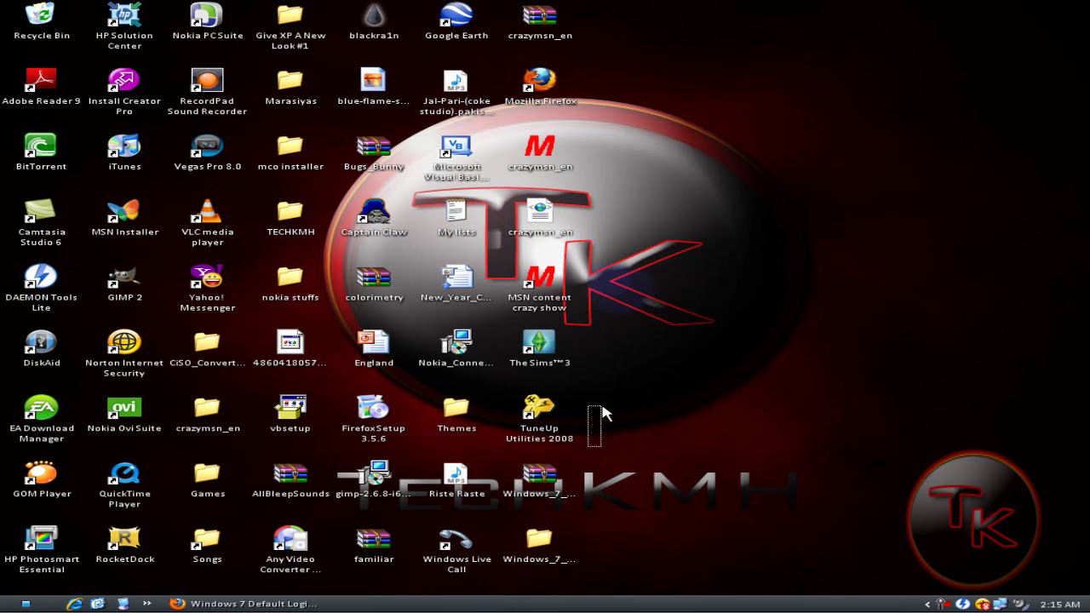
pyautogui.moveTo(590, 449); pyautogui.dragTo(499, 392)
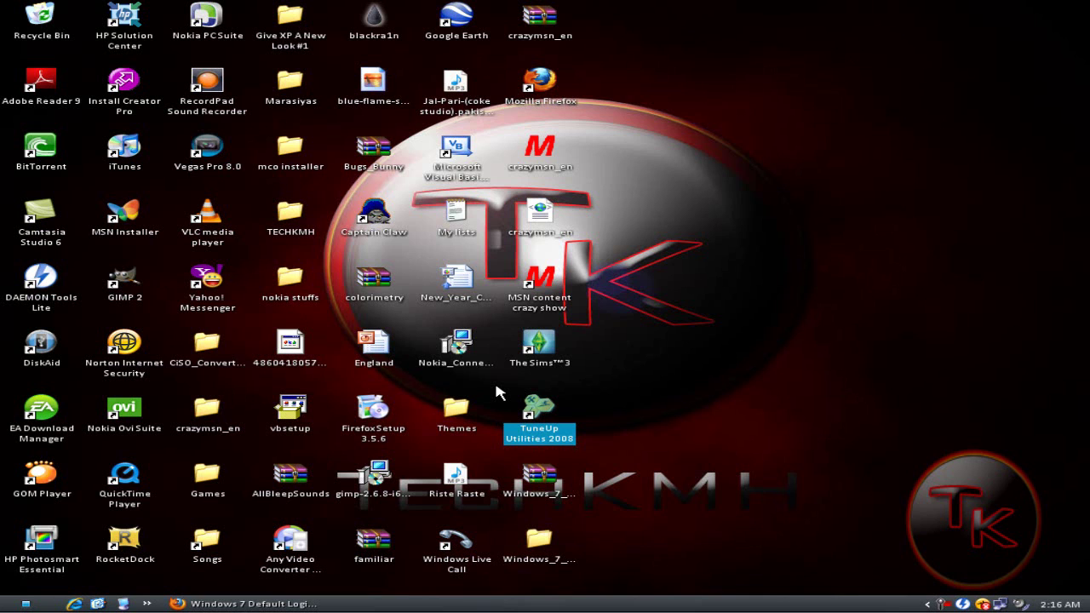
pyautogui.click(54, 167)
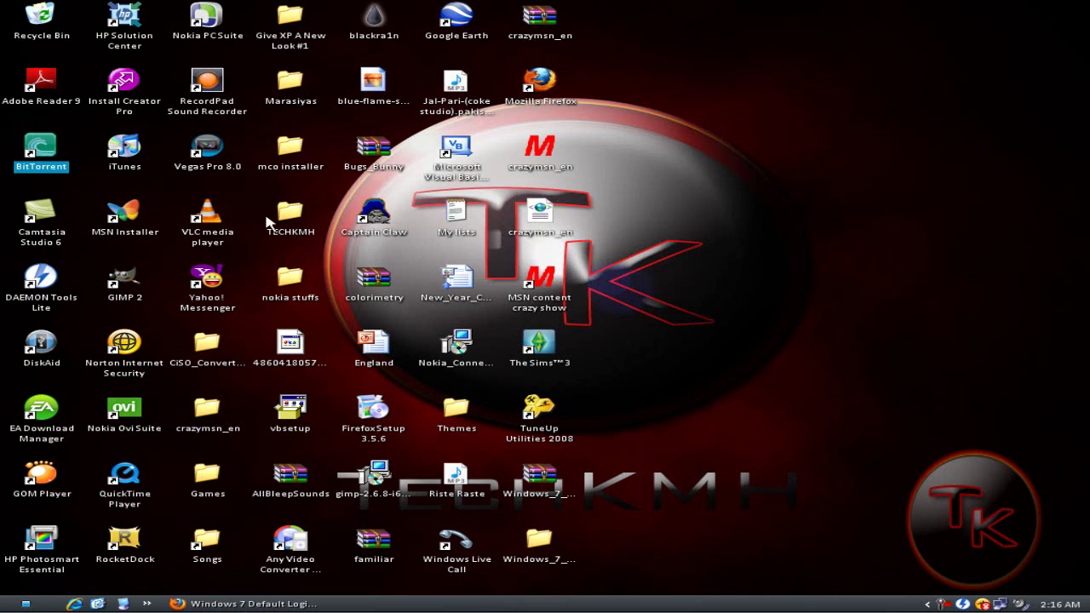
pyautogui.click(728, 437)
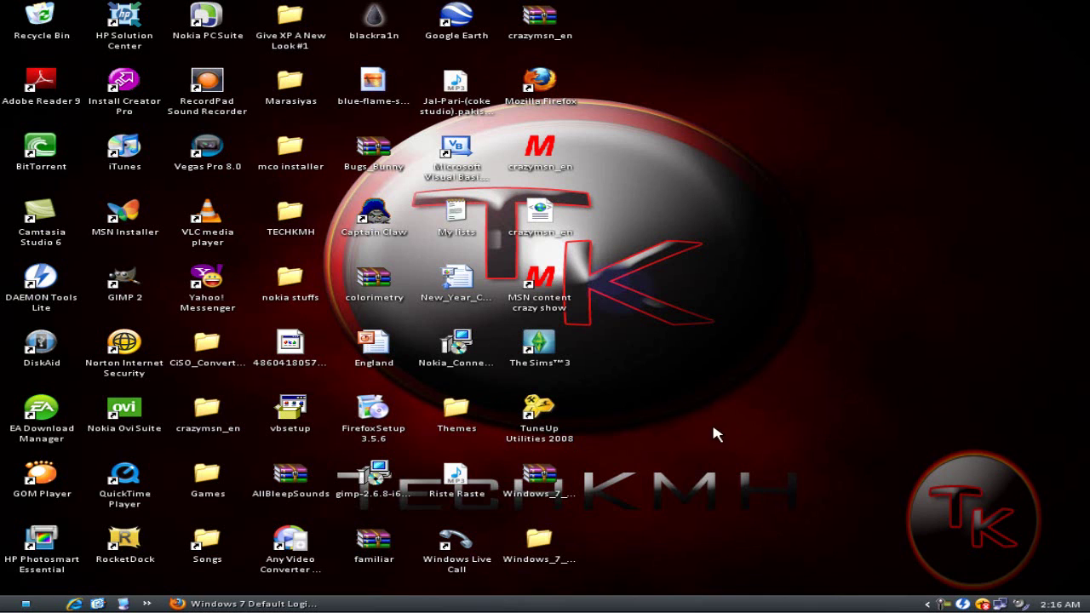
# - Launch TuneUp Utilities 2008 and open Customize Windows > Change User Logon screen in TuneUp Styler
pyautogui.doubleClick(545, 412)
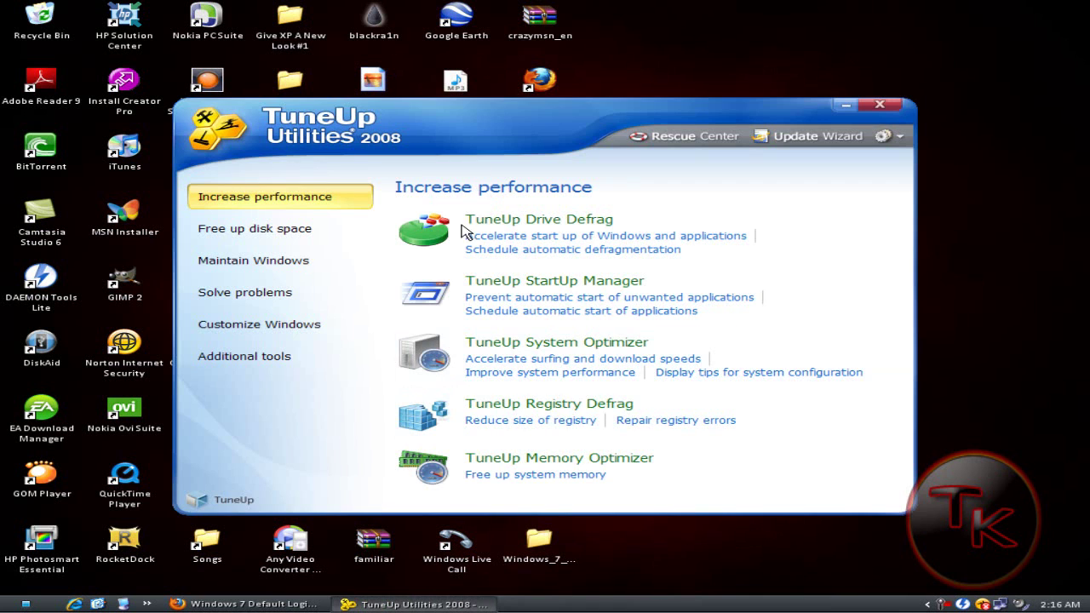
pyautogui.click(274, 327)
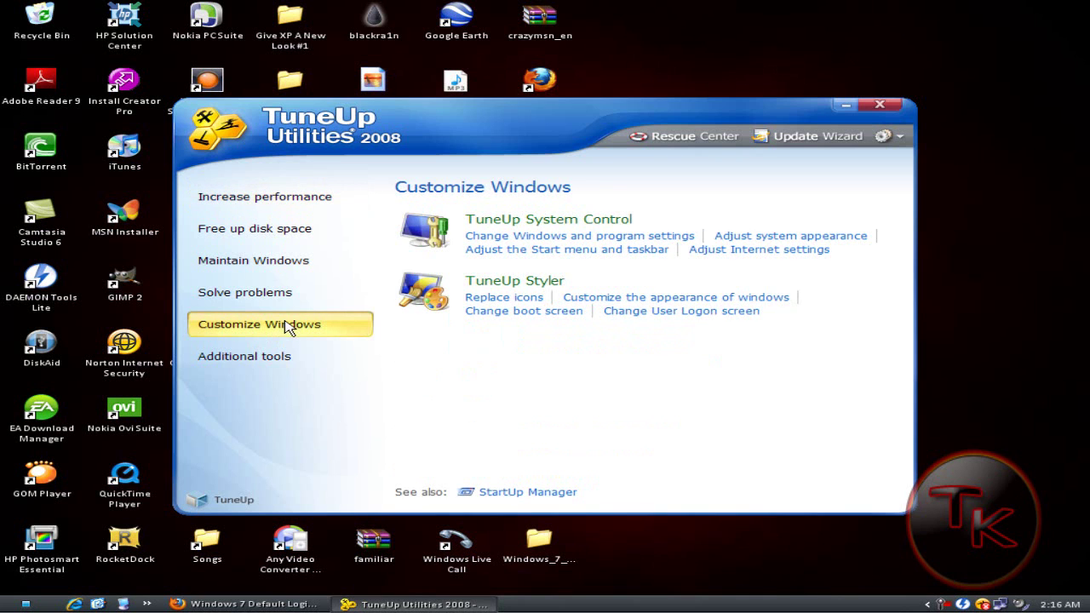
pyautogui.click(655, 312)
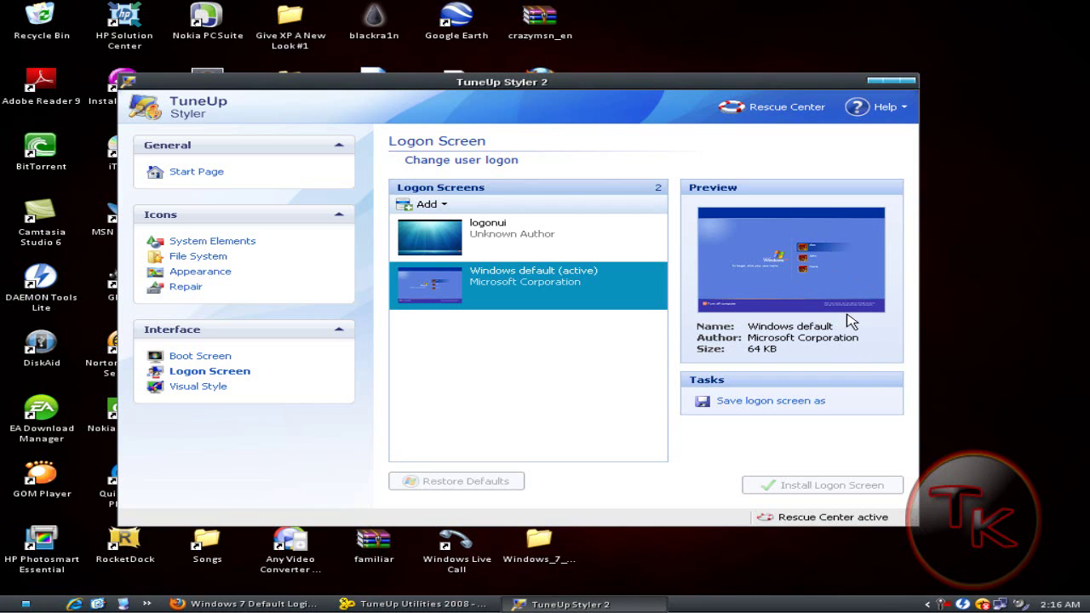
# - Import the logonui file from the Windows 7 login folder's en-US pt-BR > WideScreen
pyautogui.click(445, 206)
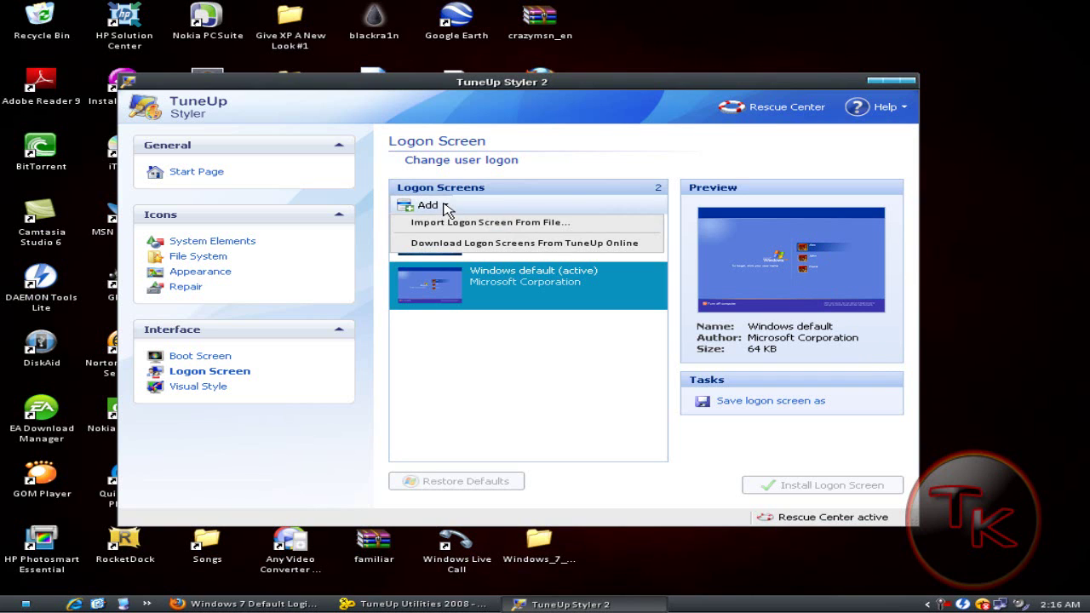
pyautogui.click(439, 222)
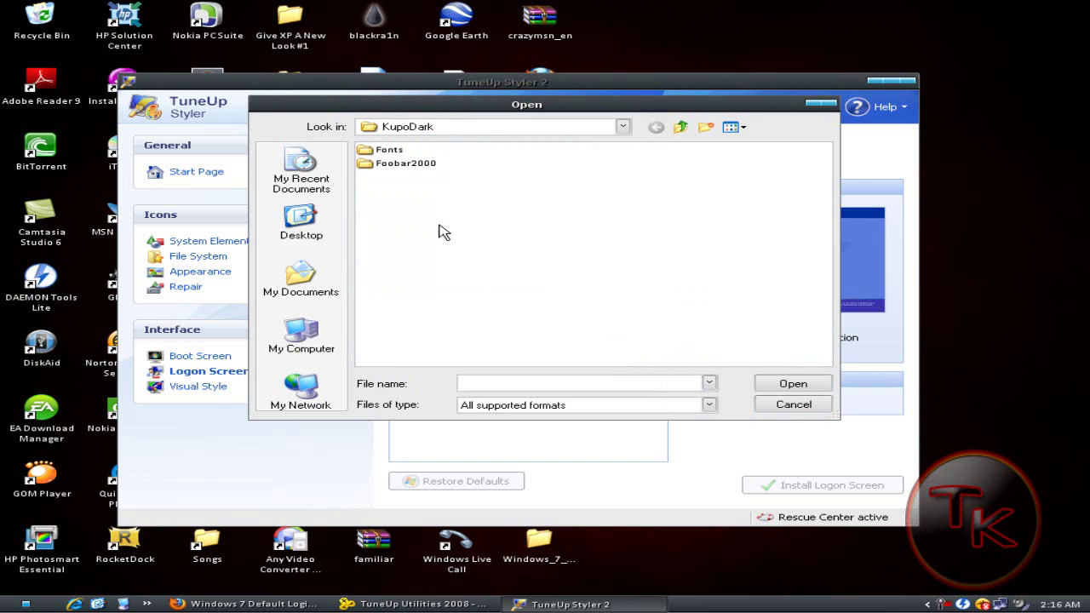
pyautogui.click(678, 128)
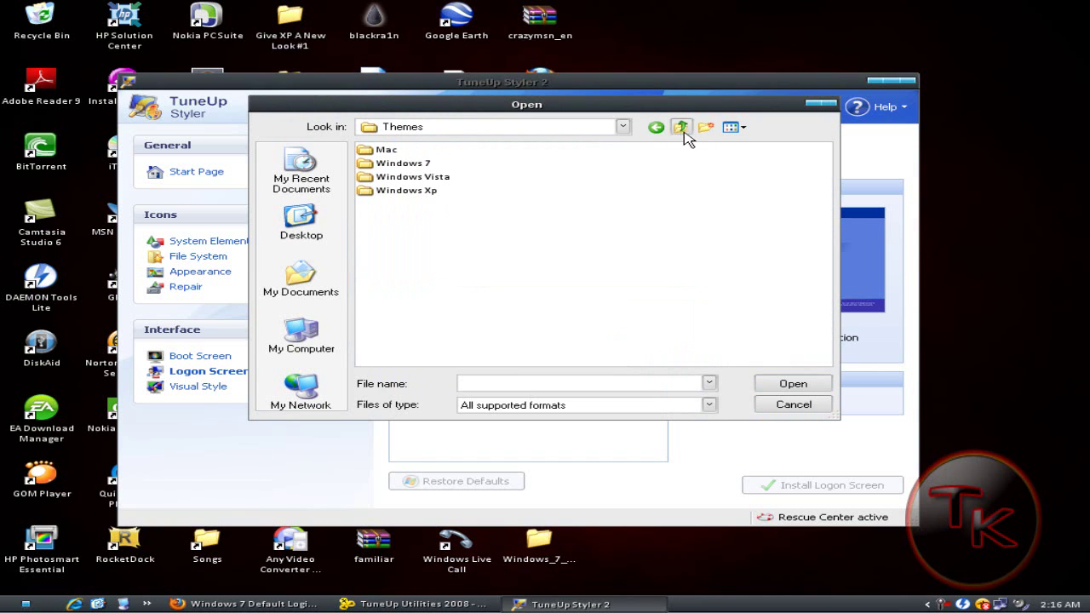
pyautogui.click(682, 129)
pyautogui.moveTo(437, 359); pyautogui.dragTo(526, 360)
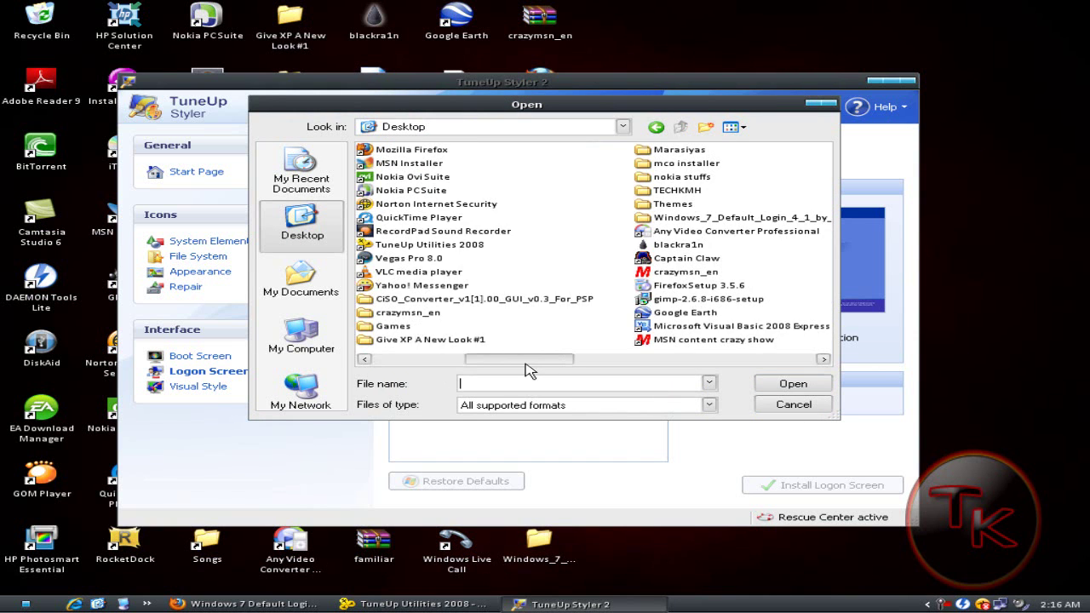
pyautogui.click(576, 361)
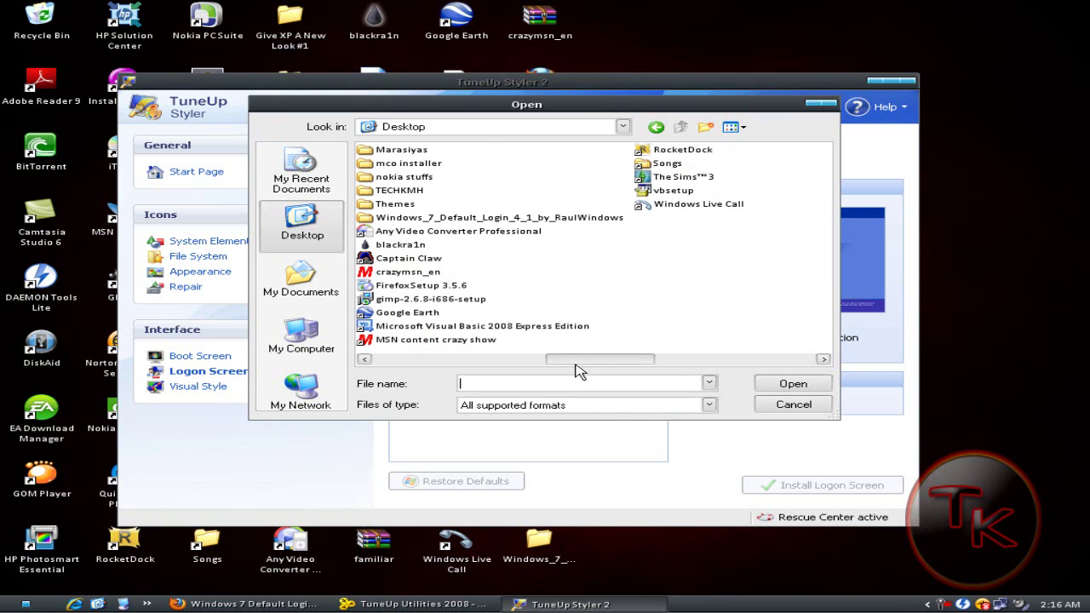
pyautogui.doubleClick(555, 218)
pyautogui.click(399, 151)
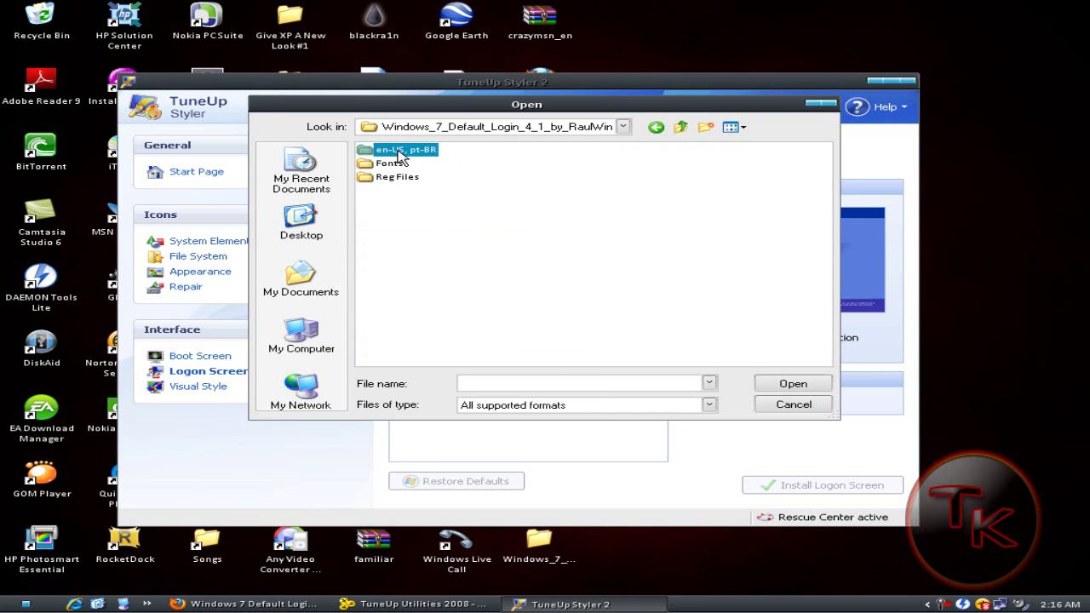
pyautogui.doubleClick(399, 153)
pyautogui.click(388, 152)
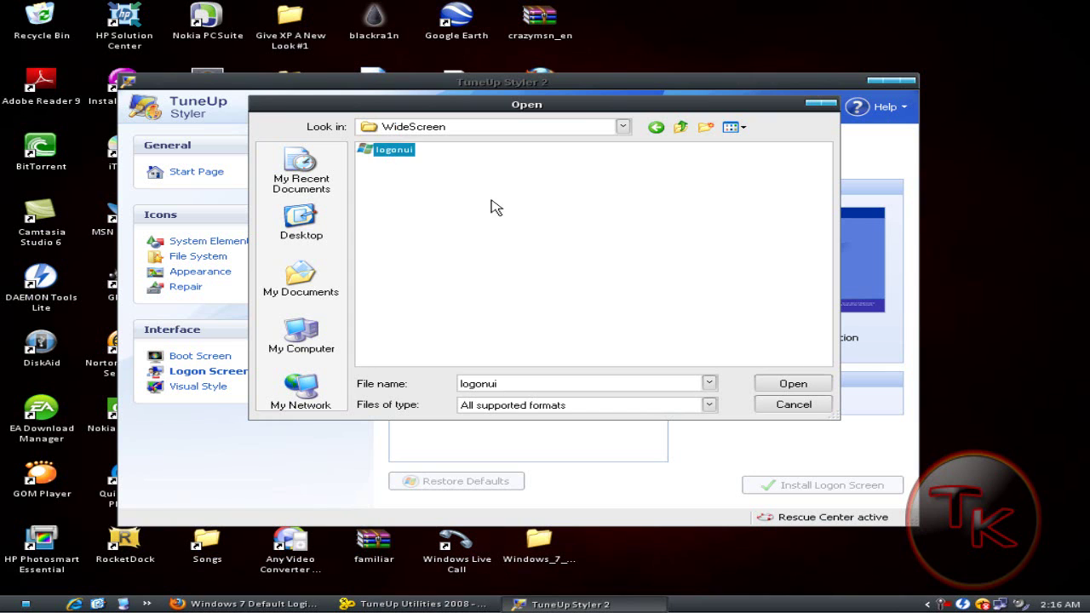
pyautogui.click(793, 383)
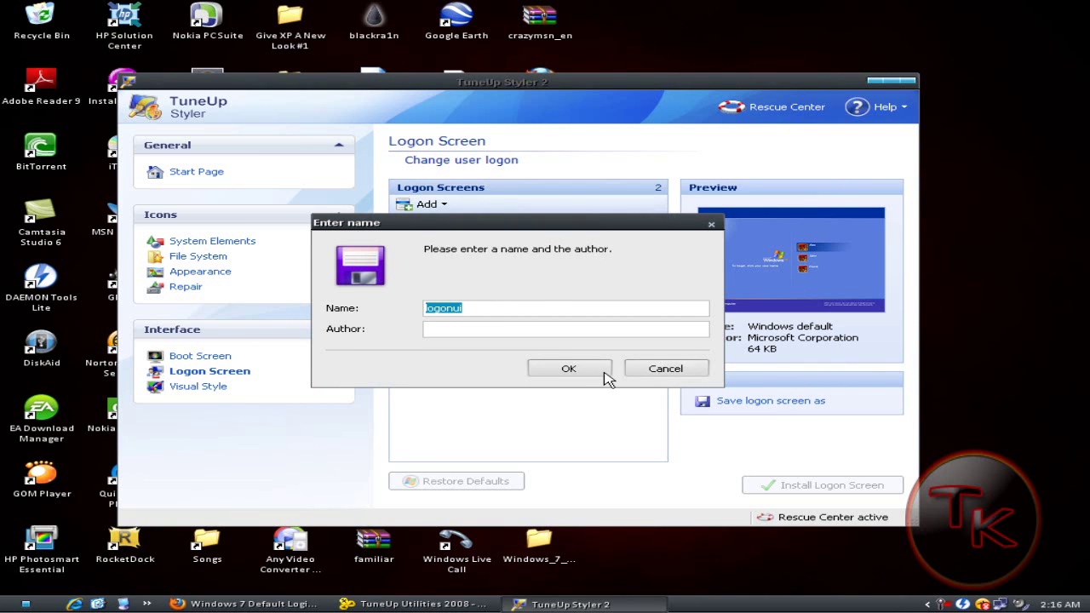
# - Name the imported logon screen 'legend' and confirm
pyautogui.moveTo(496, 309); pyautogui.dragTo(410, 303)
pyautogui.write('legend')
pyautogui.click(568, 369)
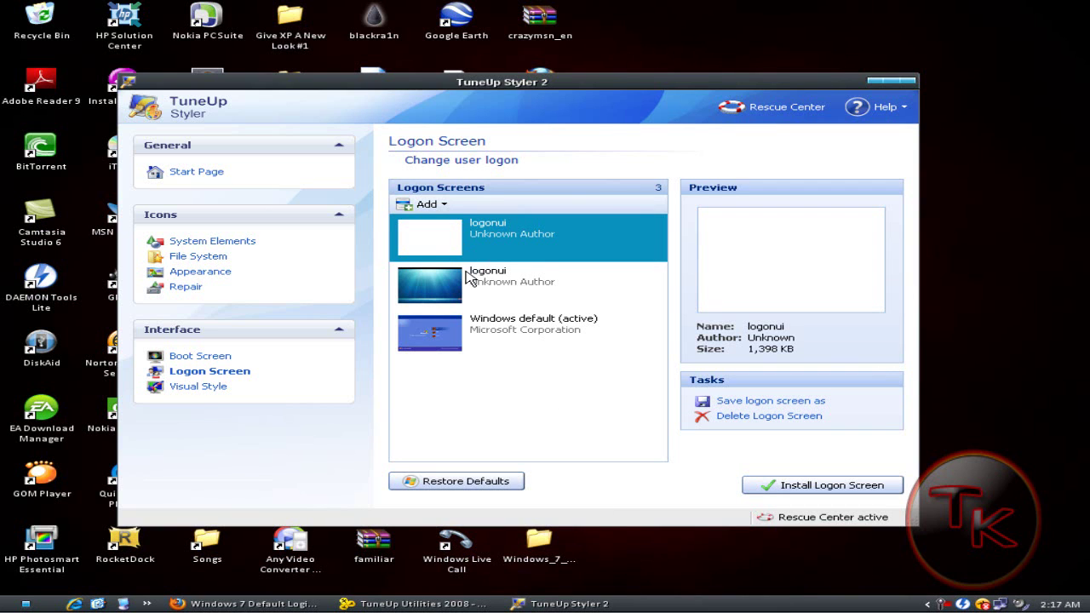
# - Select and preview the blue Windows 7 logonui logon screen
pyautogui.click(466, 290)
pyautogui.click(523, 240)
pyautogui.click(474, 307)
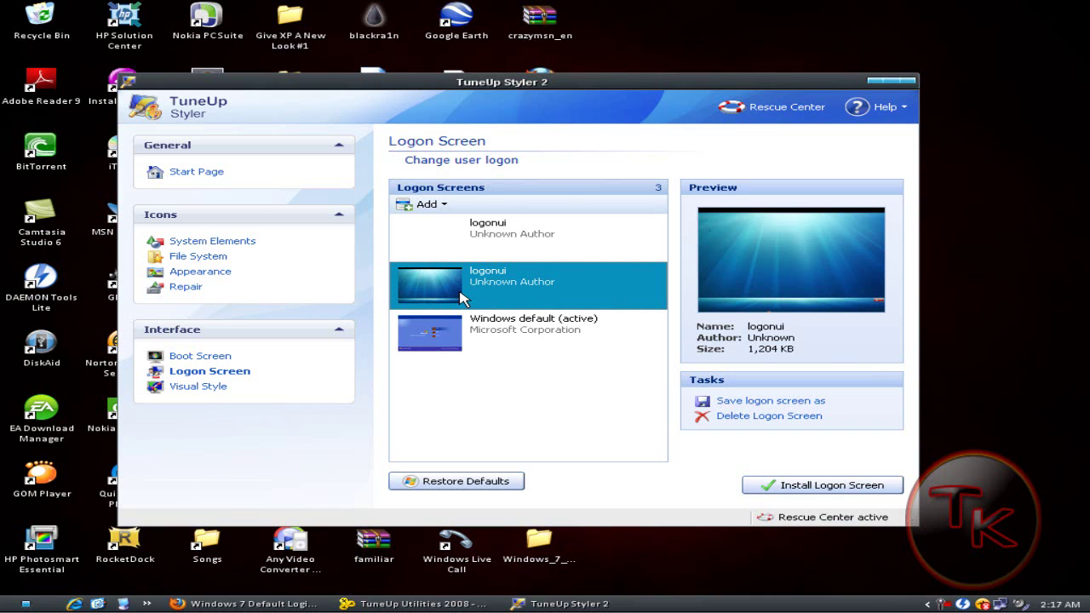
# - Install it as the logon screen, using the selected logon screen's own text
pyautogui.click(806, 492)
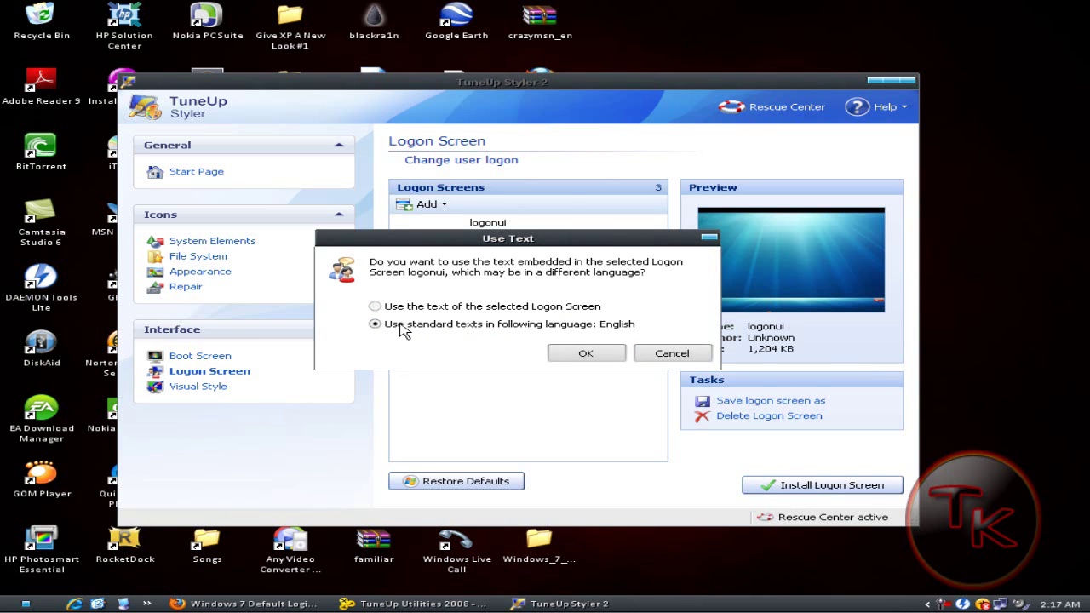
pyautogui.moveTo(460, 245); pyautogui.dragTo(468, 275)
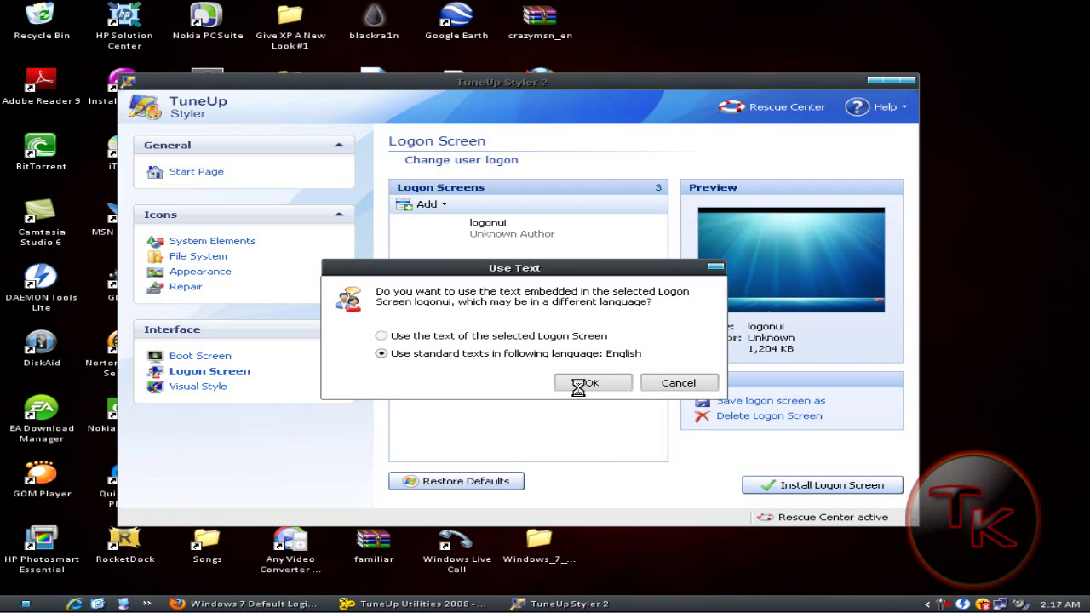
pyautogui.click(524, 338)
pyautogui.click(586, 385)
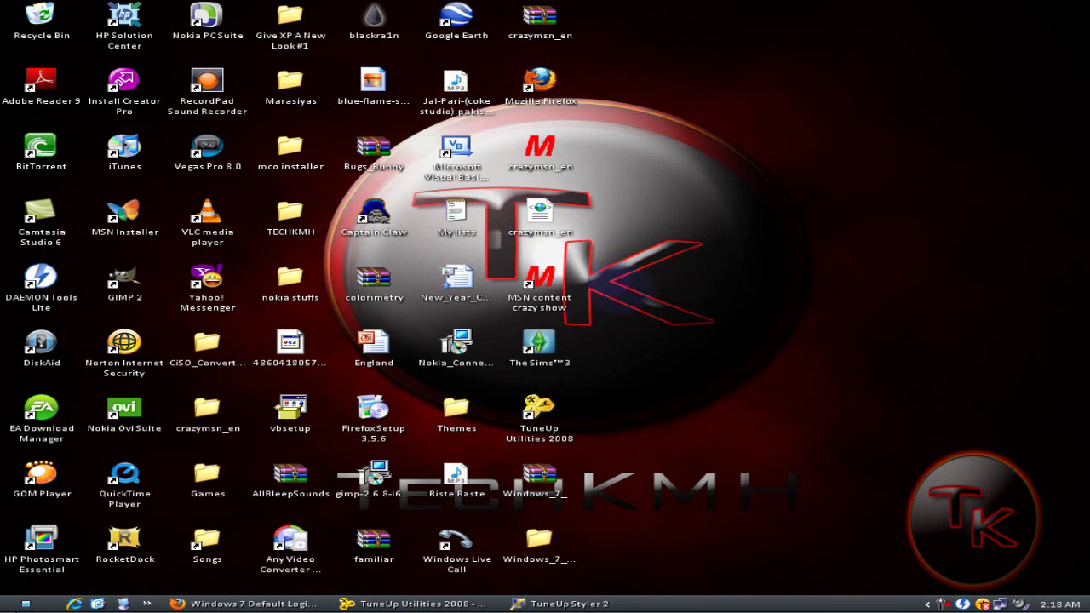
pyautogui.click(25, 603)
pyautogui.click(920, 370)
pyautogui.moveTo(758, 353); pyautogui.dragTo(655, 280)
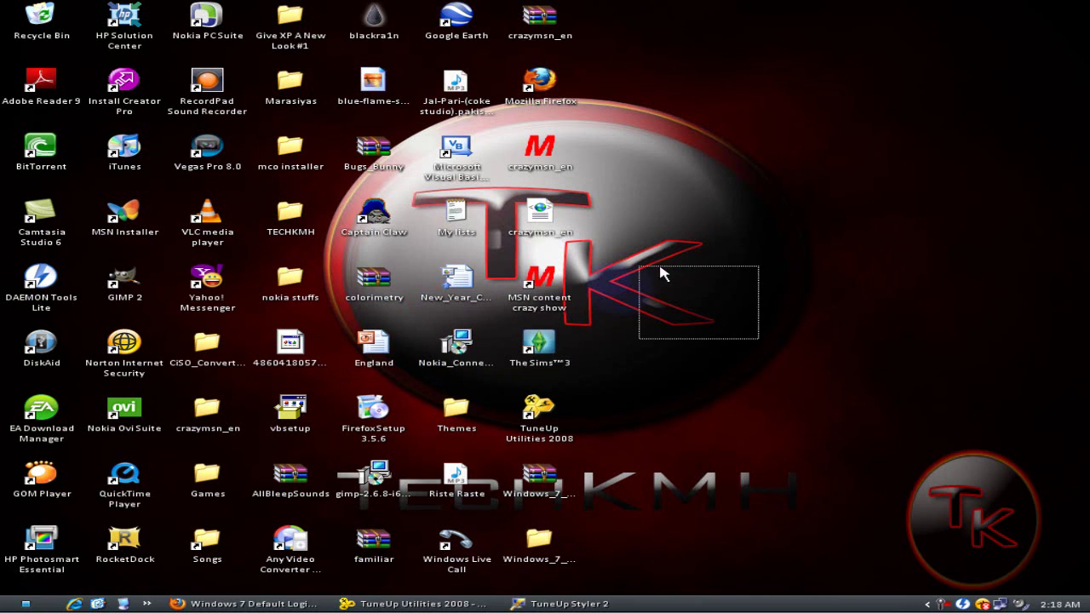
pyautogui.moveTo(705, 314); pyautogui.dragTo(2, 259)
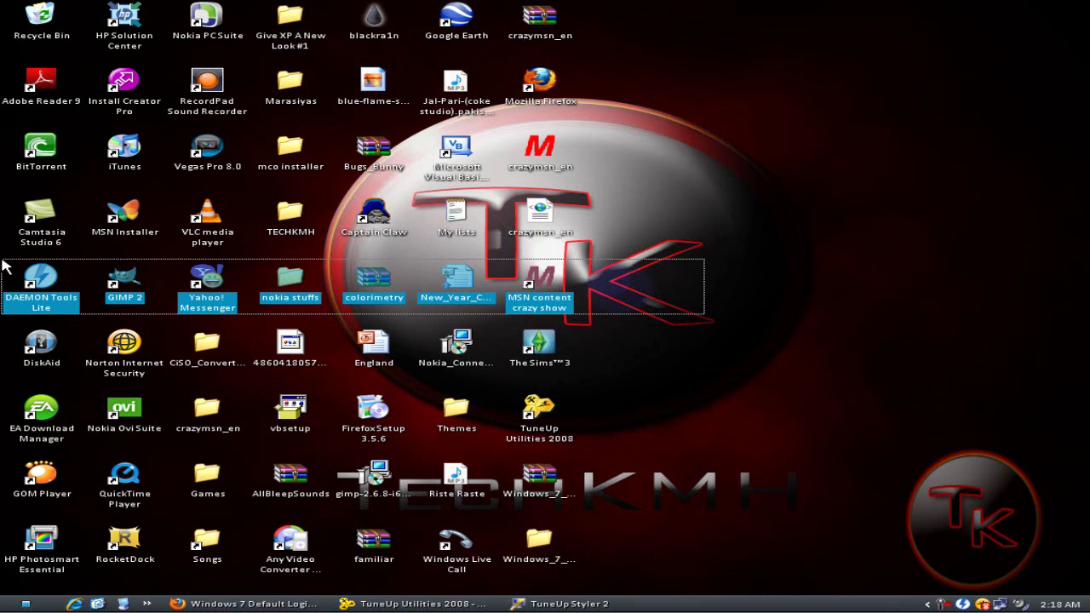
pyautogui.moveTo(2, 260); pyautogui.dragTo(688, 317)
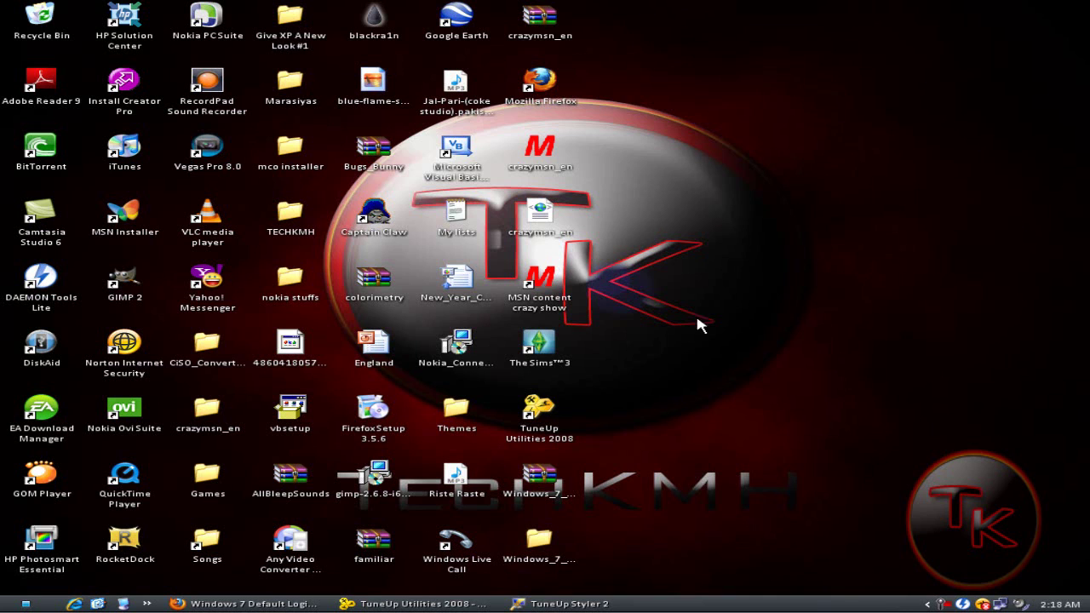